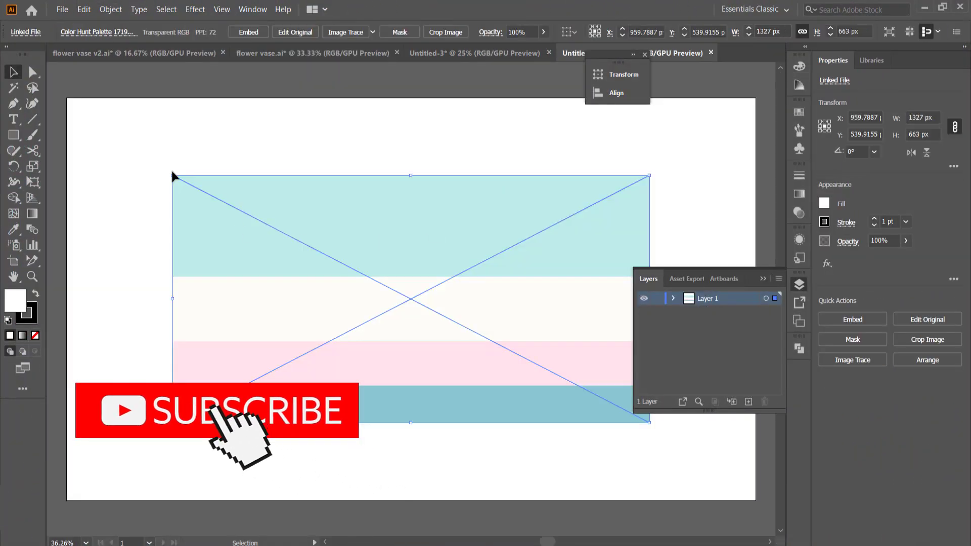
# Shrink the palette image at the artboard's upper-right edge, and cover the artboard with a 1920 x 1080 px rectangle in the palette's darker blue.
pyautogui.moveTo(173, 174); pyautogui.dragTo(730, 143)
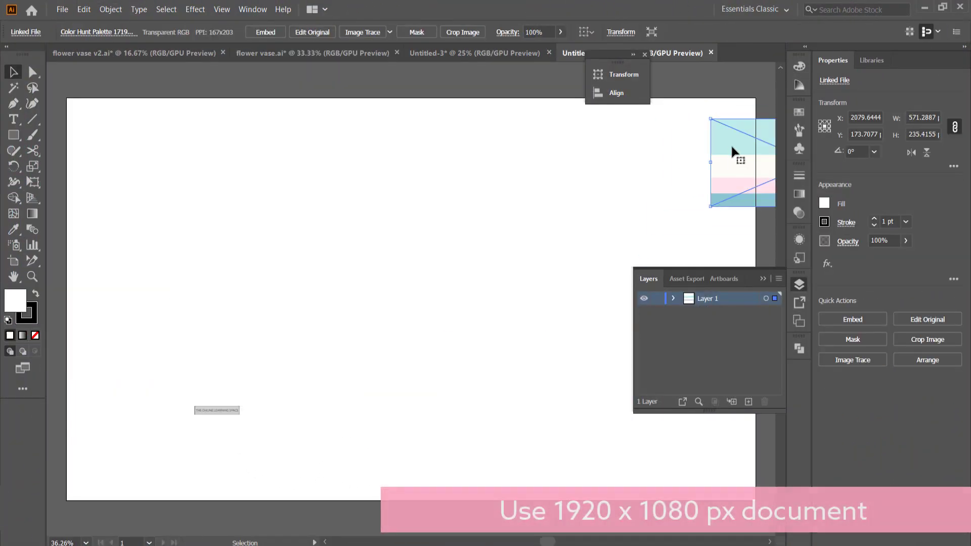
pyautogui.press('i')
pyautogui.click(757, 196)
pyautogui.click(13, 135)
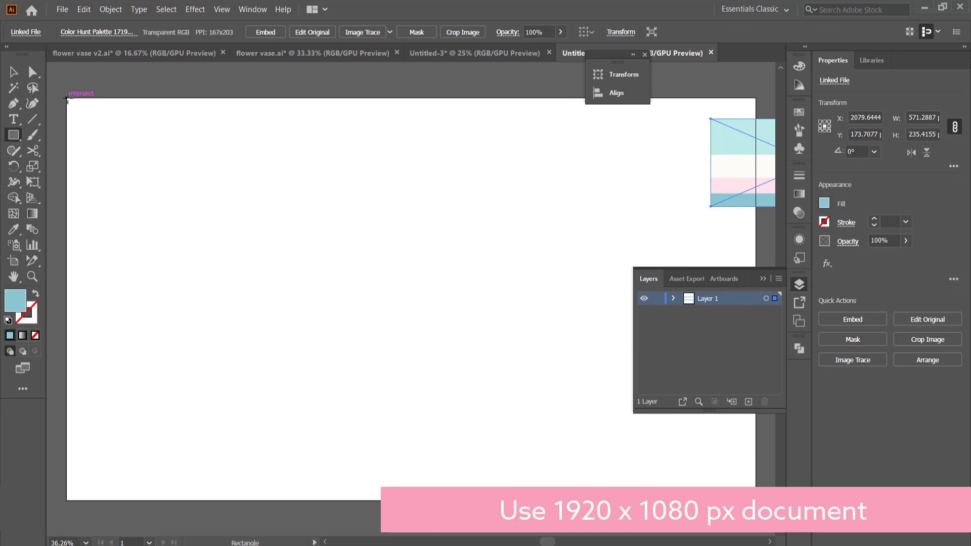
pyautogui.moveTo(68, 99); pyautogui.dragTo(755, 501)
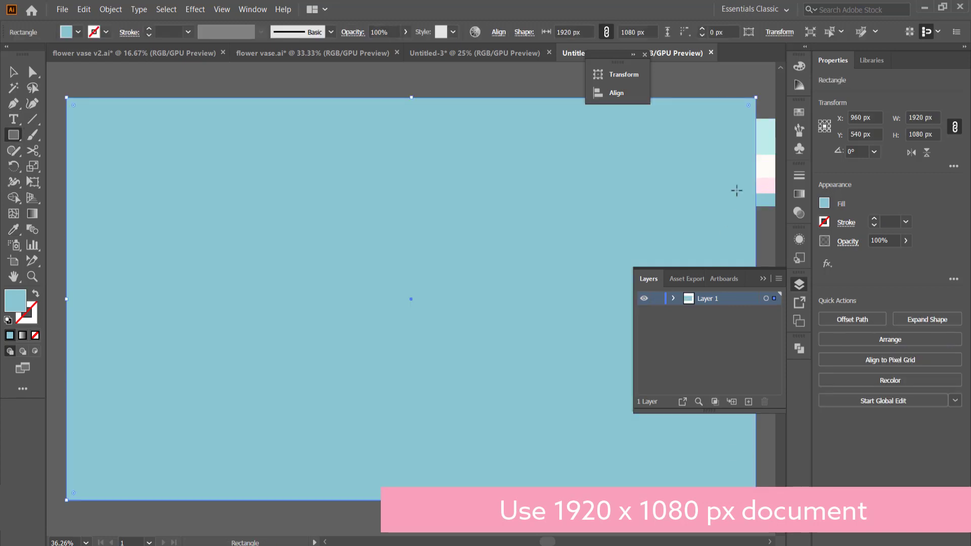
# Move the background rectangle onto a new layer beneath Layer 1 and lock that layer.
pyautogui.click(673, 298)
pyautogui.click(748, 401)
pyautogui.moveTo(723, 326); pyautogui.dragTo(658, 329)
pyautogui.click(657, 299)
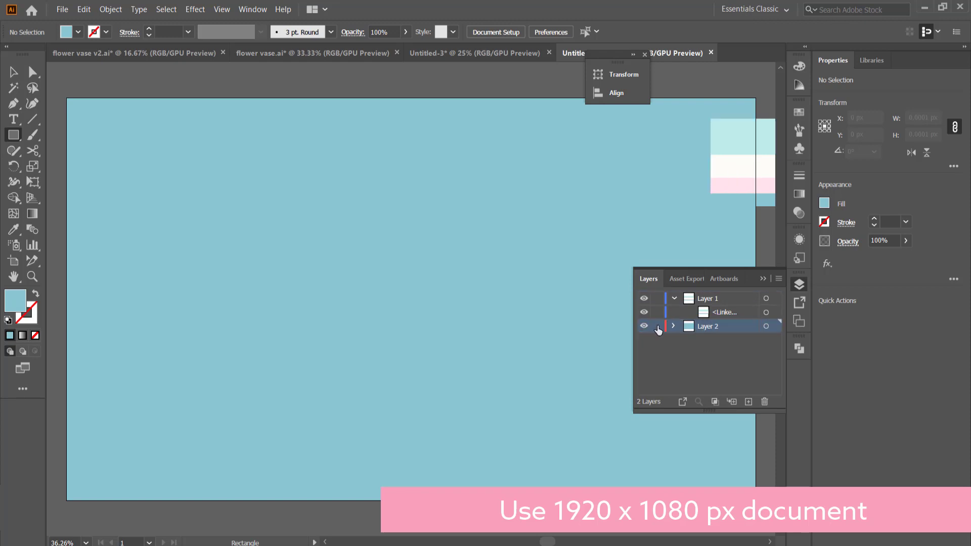
pyautogui.click(673, 299)
# On a new layer above the others, draw a circle about 454 px wide near the artboard's centre, filled with the palette's pale aqua.
pyautogui.press('i')
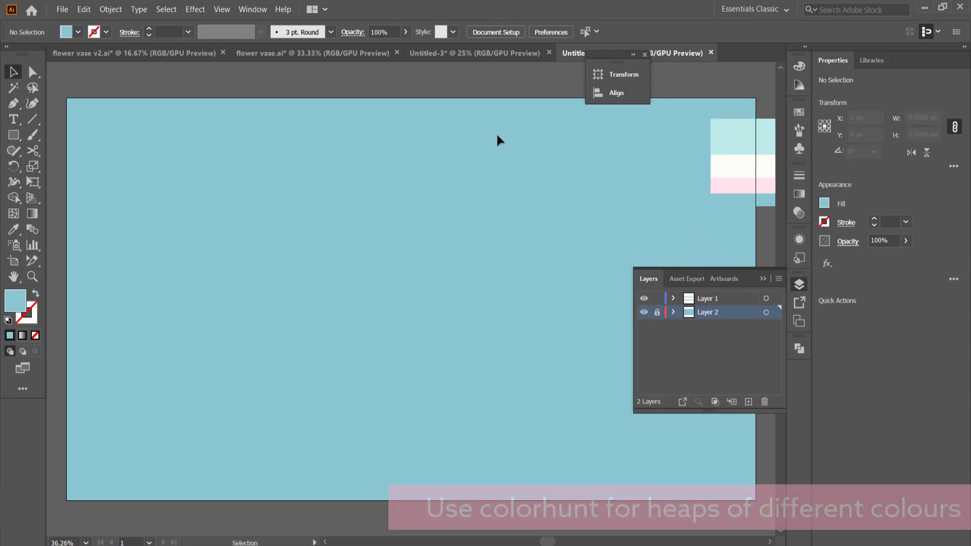
pyautogui.click(738, 129)
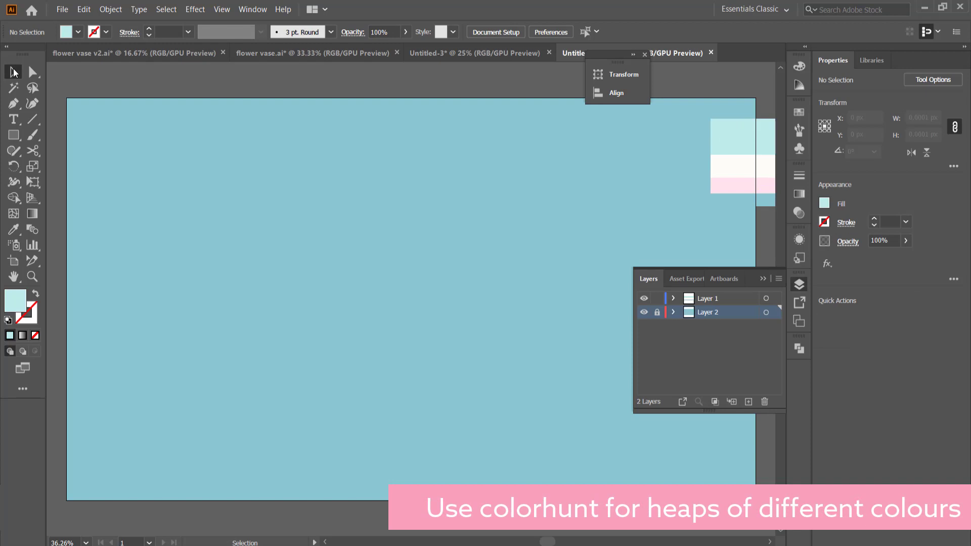
pyautogui.click(13, 135)
pyautogui.click(61, 166)
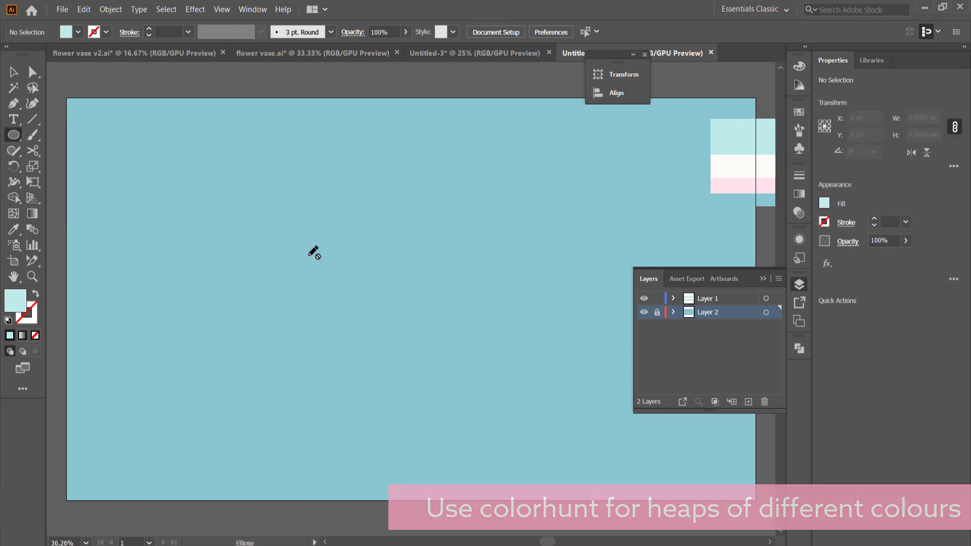
pyautogui.click(14, 135)
pyautogui.click(61, 164)
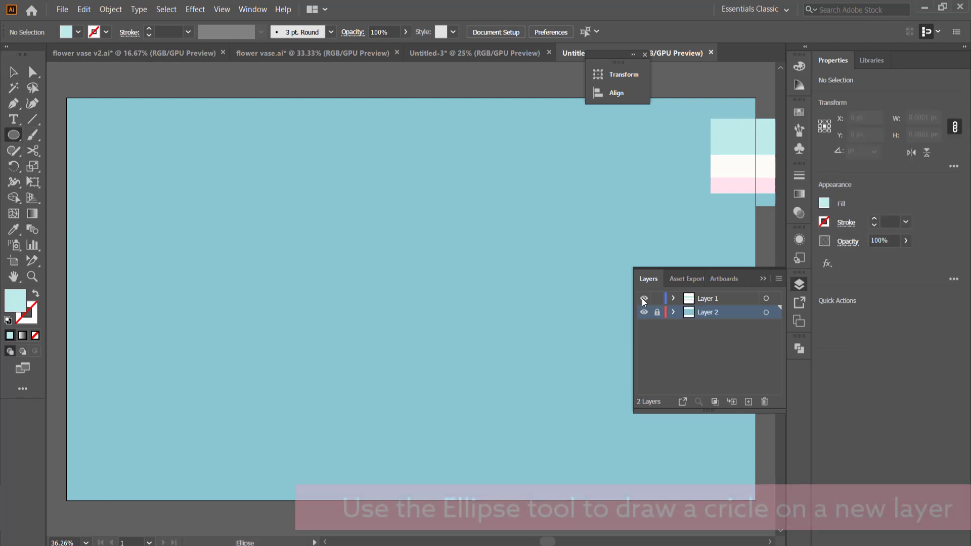
pyautogui.click(748, 401)
pyautogui.moveTo(702, 297); pyautogui.dragTo(702, 296)
pyautogui.moveTo(295, 228); pyautogui.dragTo(458, 360)
pyautogui.press('v')
pyautogui.moveTo(350, 281); pyautogui.dragTo(350, 248)
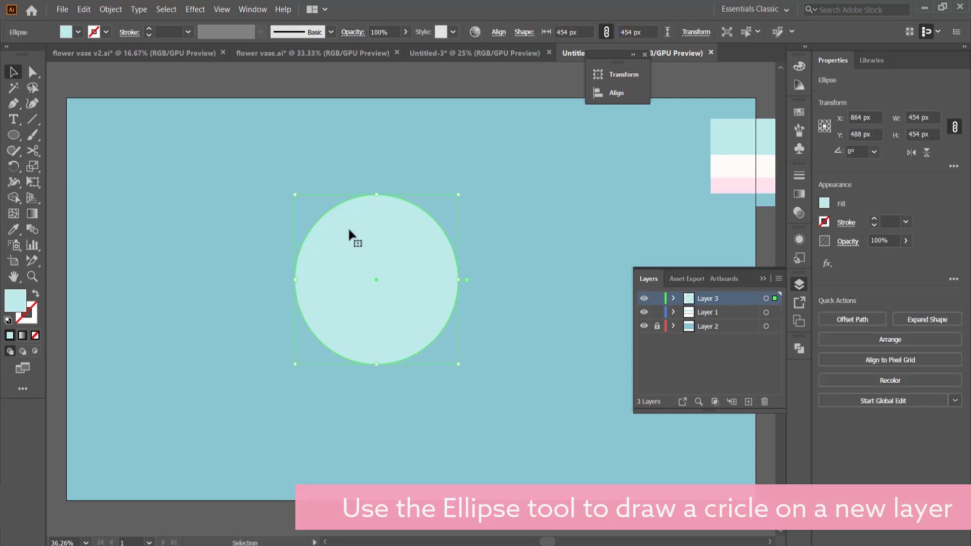
# Draw a rounded rectangle about 111 px tall over the circle's bottom and fit its width to the circle.
pyautogui.click(13, 135)
pyautogui.click(61, 163)
pyautogui.moveTo(278, 335); pyautogui.dragTo(474, 377)
pyautogui.moveTo(475, 357); pyautogui.dragTo(459, 357)
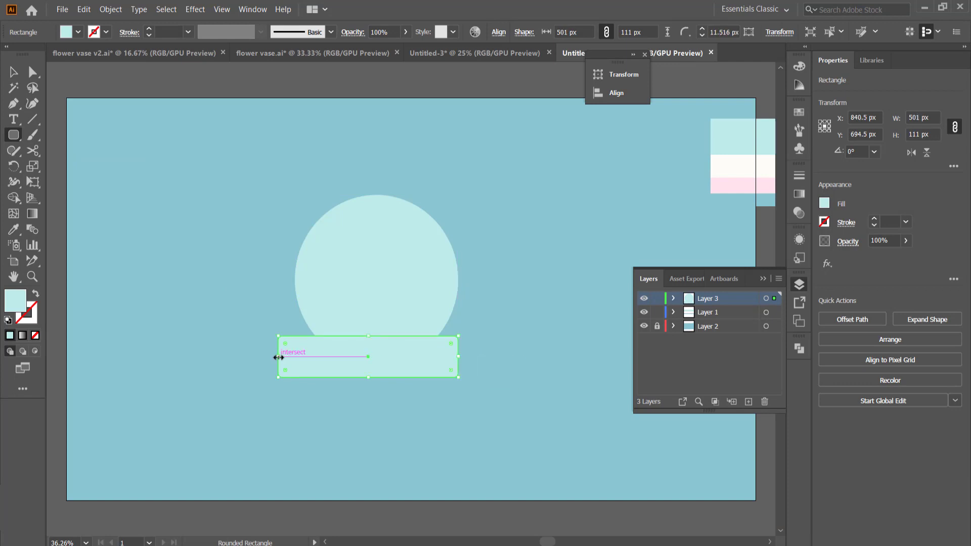
pyautogui.moveTo(278, 356); pyautogui.dragTo(346, 347)
pyautogui.press('v')
# Subtract the rounded rectangle from the circle with Minus Front to give it a flat base.
pyautogui.click(124, 134)
pyautogui.click(373, 271)
pyautogui.keyDown('shift'); pyautogui.click(303, 344); pyautogui.keyUp('shift')
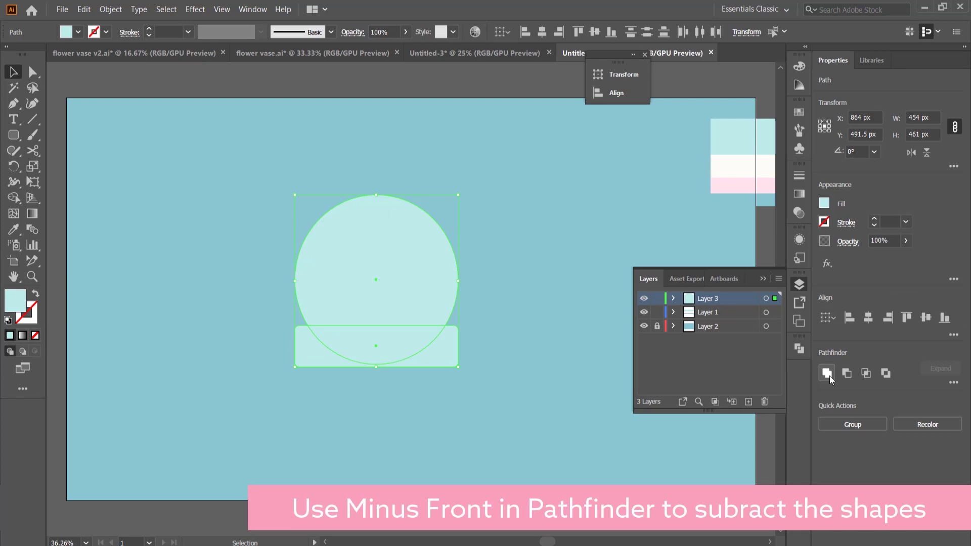
pyautogui.click(845, 375)
pyautogui.hotkey('ctrl', 'shift', 'a')
# Round the two bottom corners of the cut circle generously and place the shape lower on the artboard.
pyautogui.press('a')
pyautogui.click(387, 298)
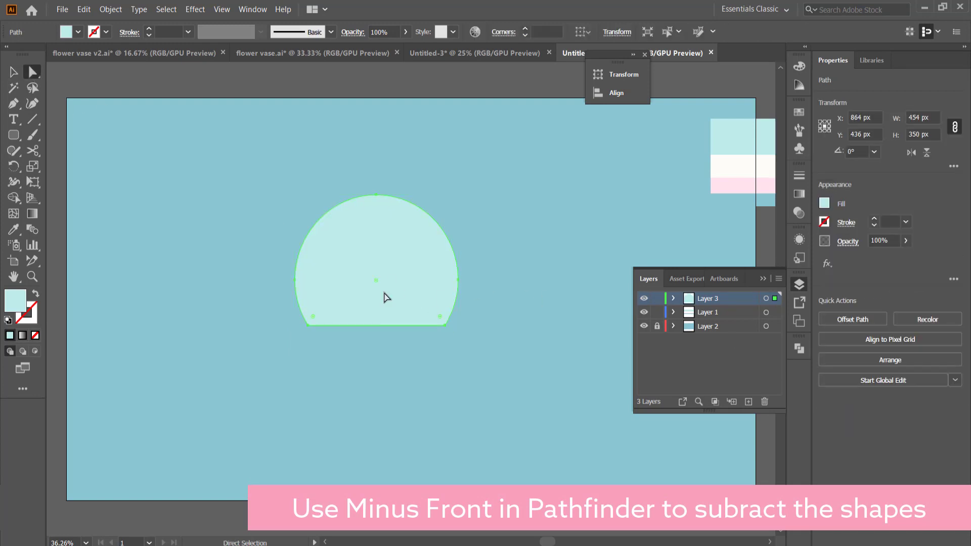
pyautogui.moveTo(286, 314); pyautogui.dragTo(491, 361)
pyautogui.moveTo(443, 323); pyautogui.dragTo(372, 381)
pyautogui.click(13, 72)
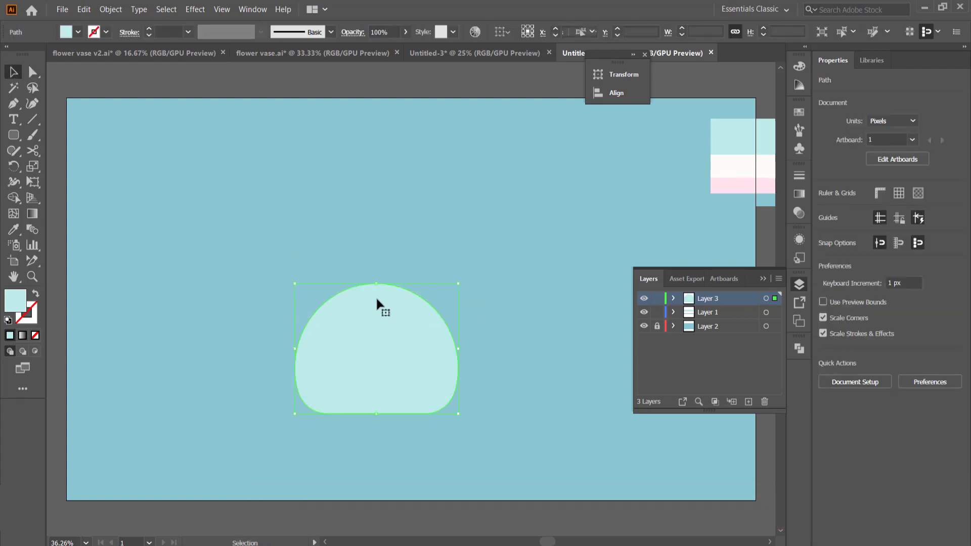
# Stretch the vase body upward to about 416 px tall and move it slightly down.
pyautogui.moveTo(376, 283); pyautogui.dragTo(380, 259)
pyautogui.click(441, 277)
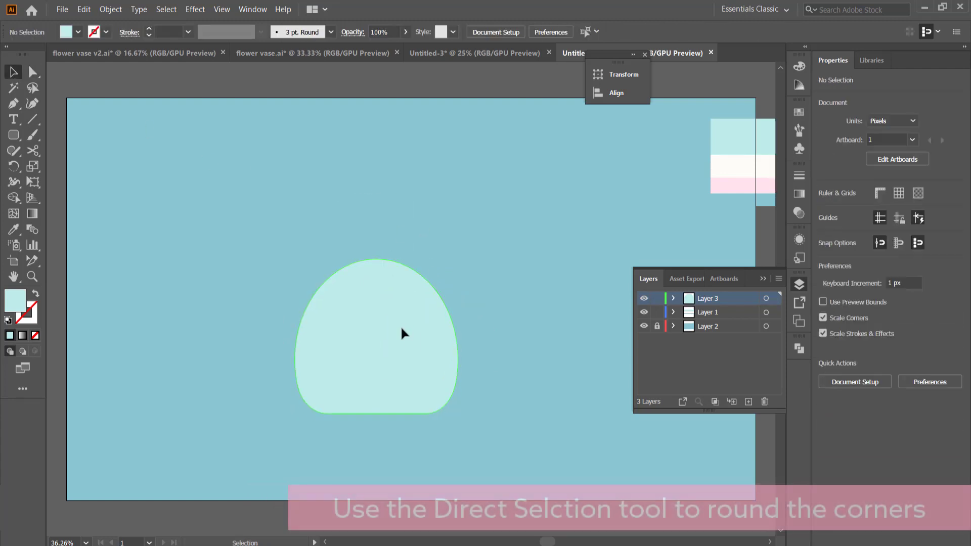
pyautogui.moveTo(410, 328); pyautogui.dragTo(412, 340)
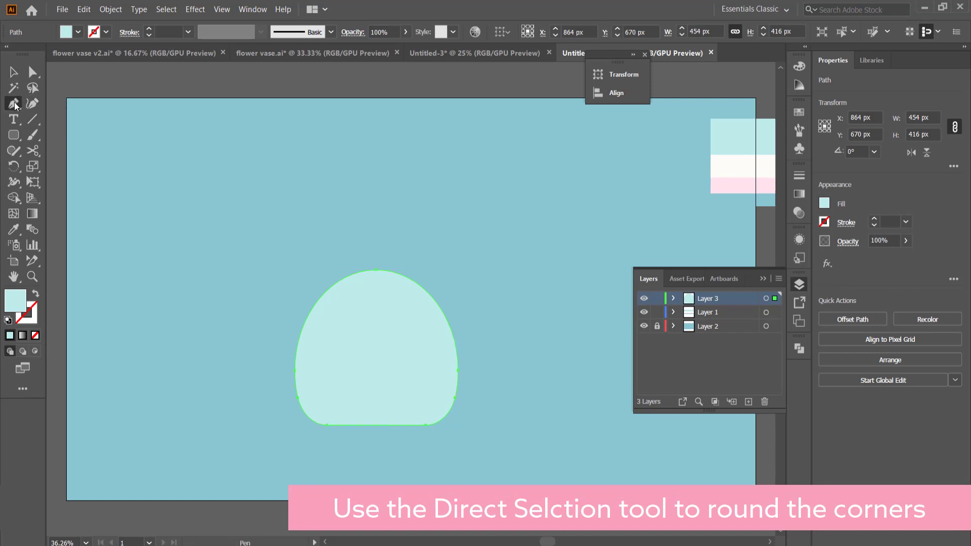
# Draw the left half of the vase's curved neck with the Pen tool, from the body's shoulder to the rim and down the centre line.
pyautogui.hotkey('ctrl', 'shift', 'a')
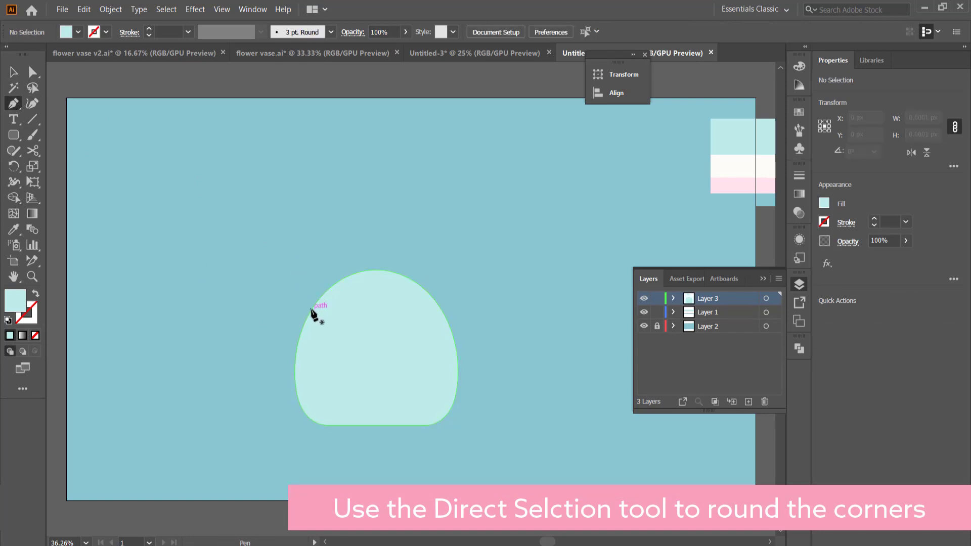
pyautogui.click(312, 310)
pyautogui.moveTo(363, 209); pyautogui.dragTo(344, 180)
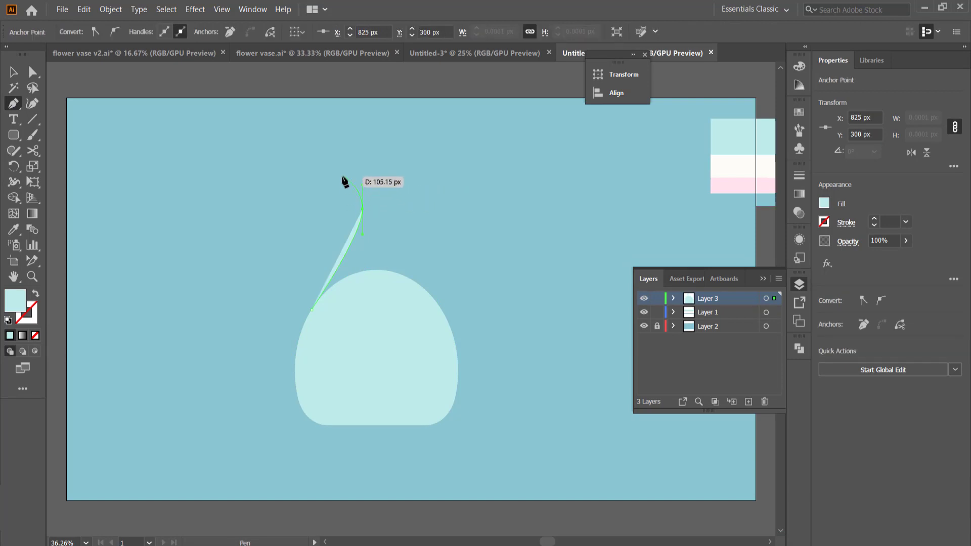
pyautogui.click(341, 175)
pyautogui.click(376, 174)
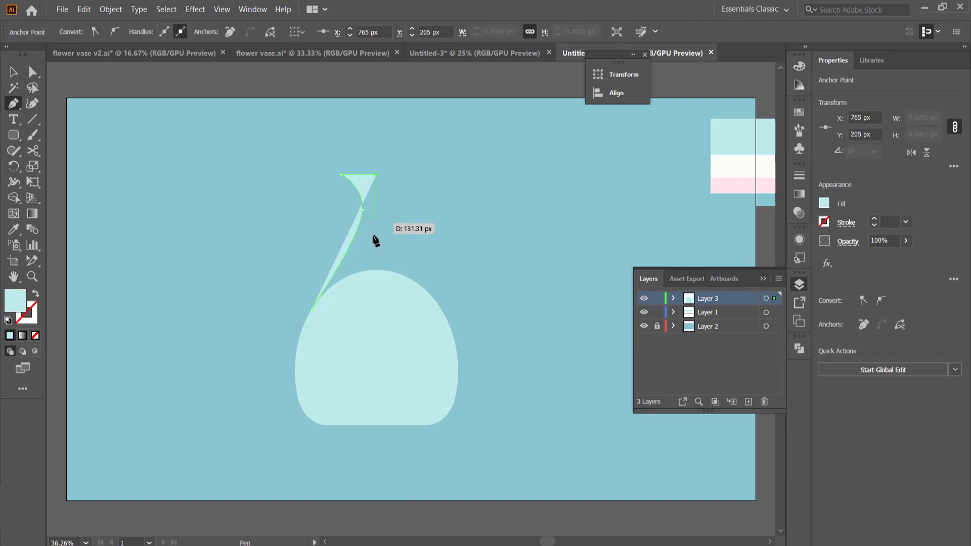
pyautogui.click(376, 309)
pyautogui.click(312, 309)
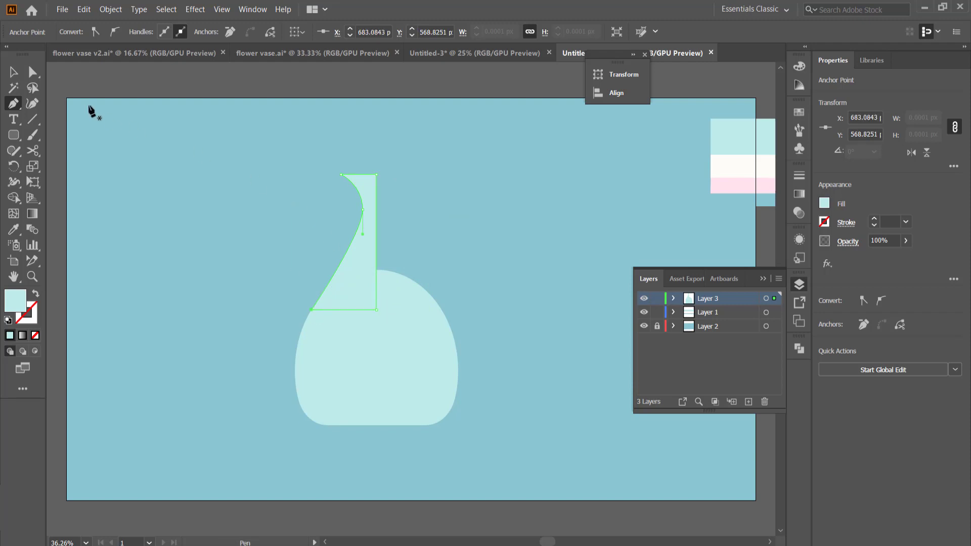
pyautogui.click(187, 173)
# Duplicate the neck half beside the original and reflect the copy to form the neck's right side.
pyautogui.scroll(4, 320, 288)
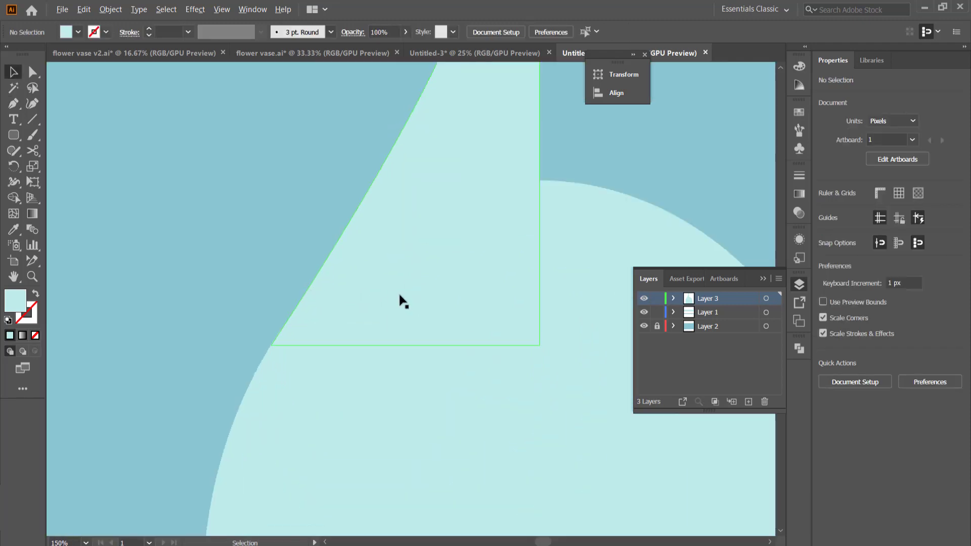
pyautogui.scroll(-3, 567, 299)
pyautogui.click(535, 254)
pyautogui.moveTo(535, 253); pyautogui.dragTo(627, 254)
pyautogui.rightClick(623, 249)
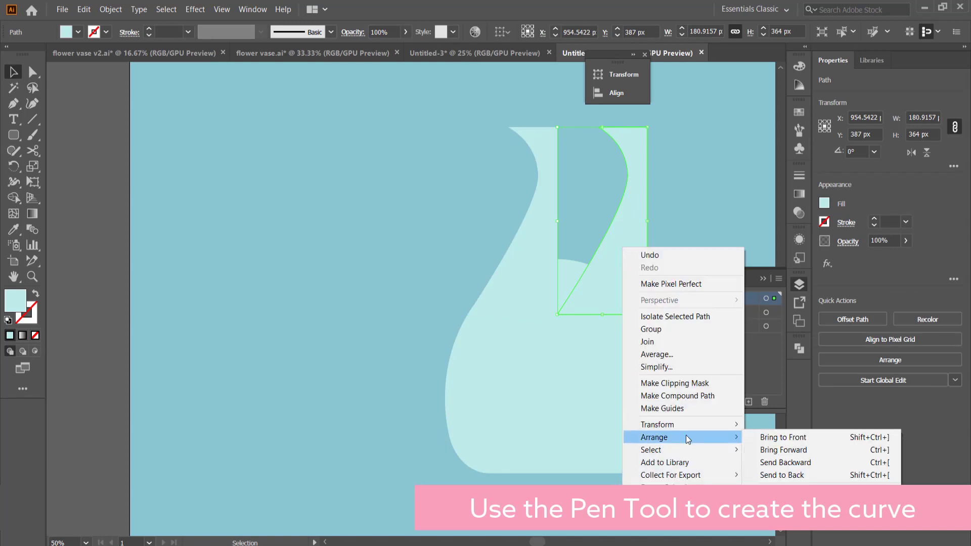
pyautogui.moveTo(657, 424)
pyautogui.click(784, 466)
pyautogui.click(680, 199)
pyautogui.press('Return')
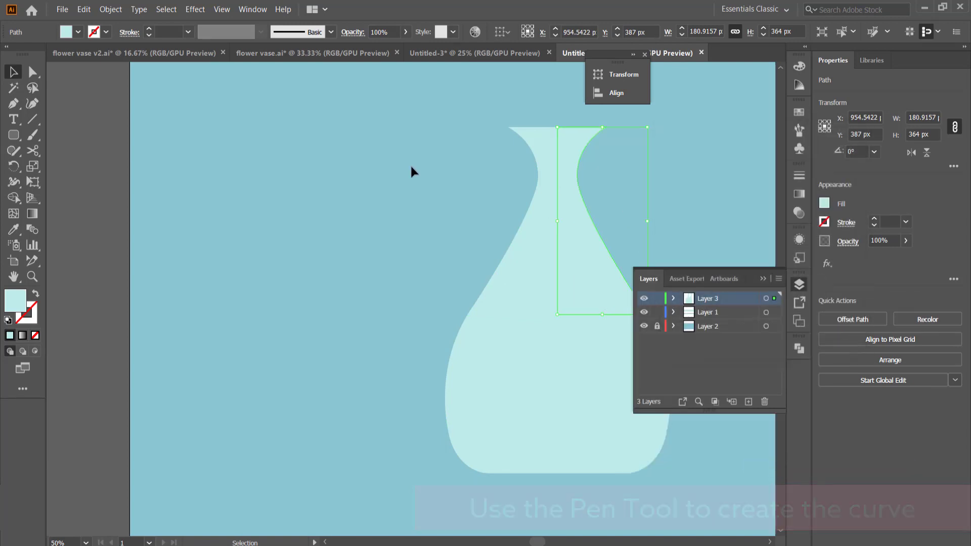
# Unite both neck halves and the body into a single vase shape with Pathfinder.
pyautogui.click(411, 169)
pyautogui.press('space')
pyautogui.moveTo(681, 202); pyautogui.dragTo(470, 201)
pyautogui.hotkey('ctrl', 'a')
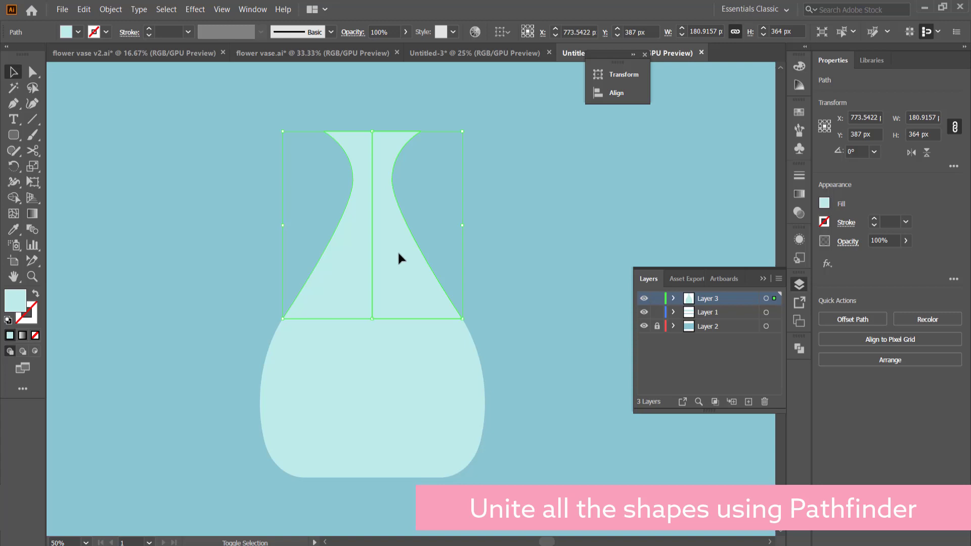
pyautogui.click(827, 373)
pyautogui.click(519, 221)
# Apply a linear gradient to the vase and set its dark colour stop to the palette's pale aqua.
pyautogui.scroll(-2, 520, 225)
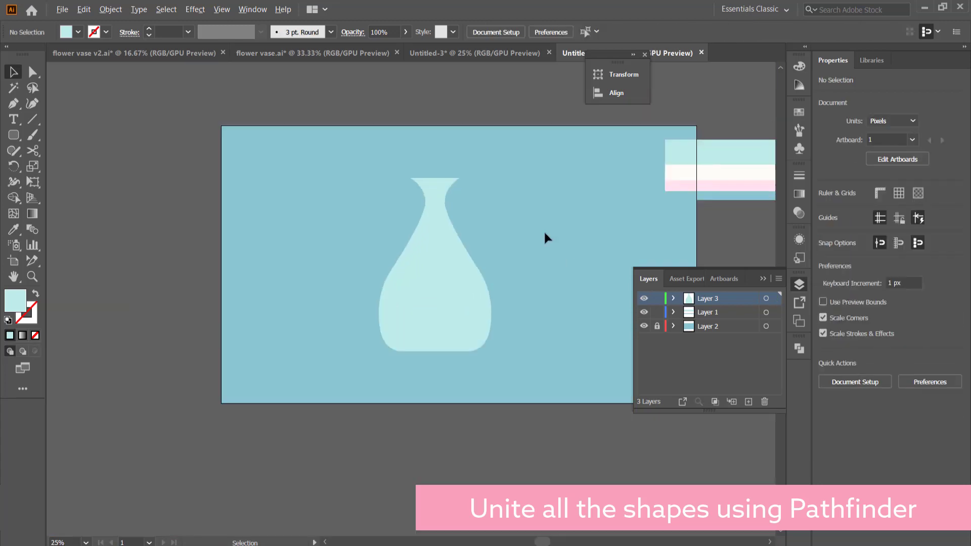
pyautogui.scroll(2, 508, 228)
pyautogui.scroll(-1, 472, 225)
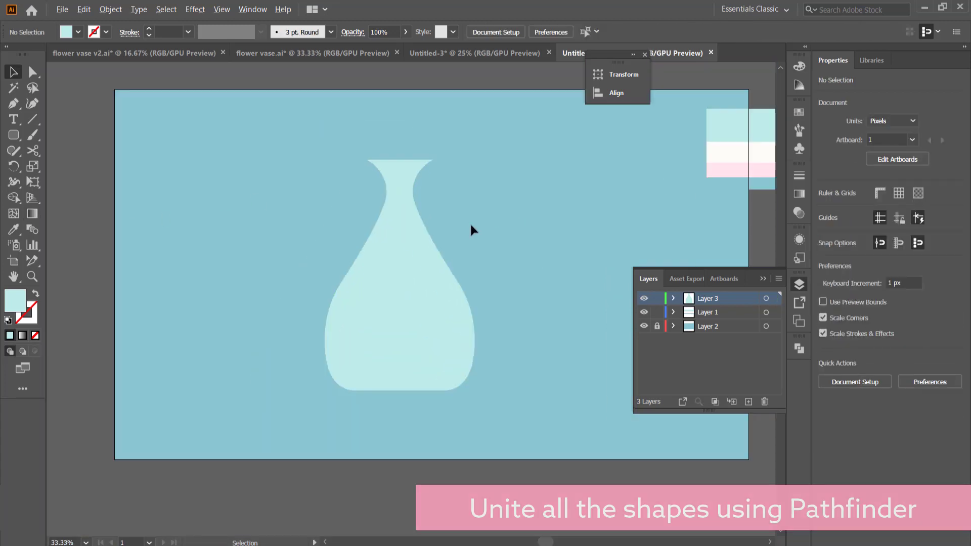
pyautogui.press('space')
pyautogui.moveTo(484, 188); pyautogui.dragTo(458, 200)
pyautogui.press('g')
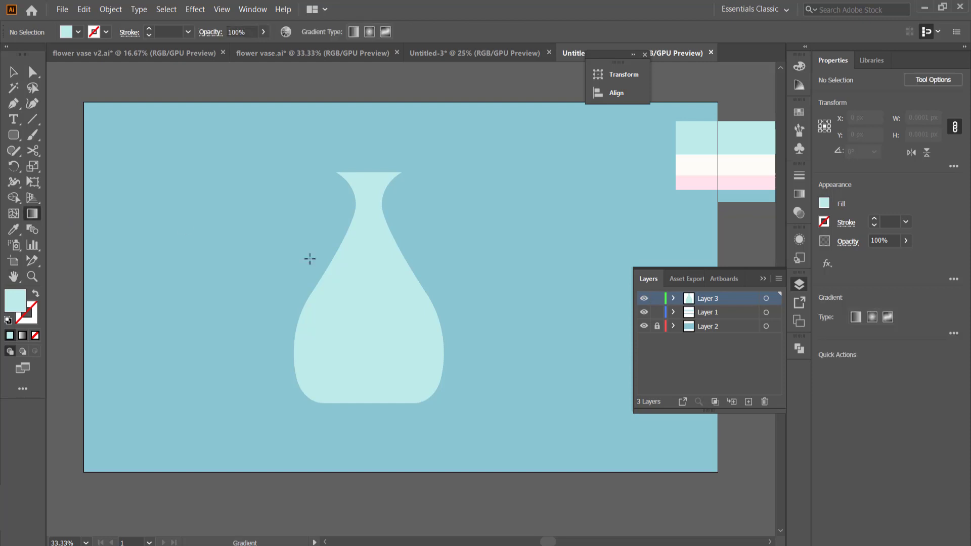
pyautogui.click(375, 310)
pyautogui.click(444, 287)
pyautogui.doubleClick(444, 287)
pyautogui.click(282, 377)
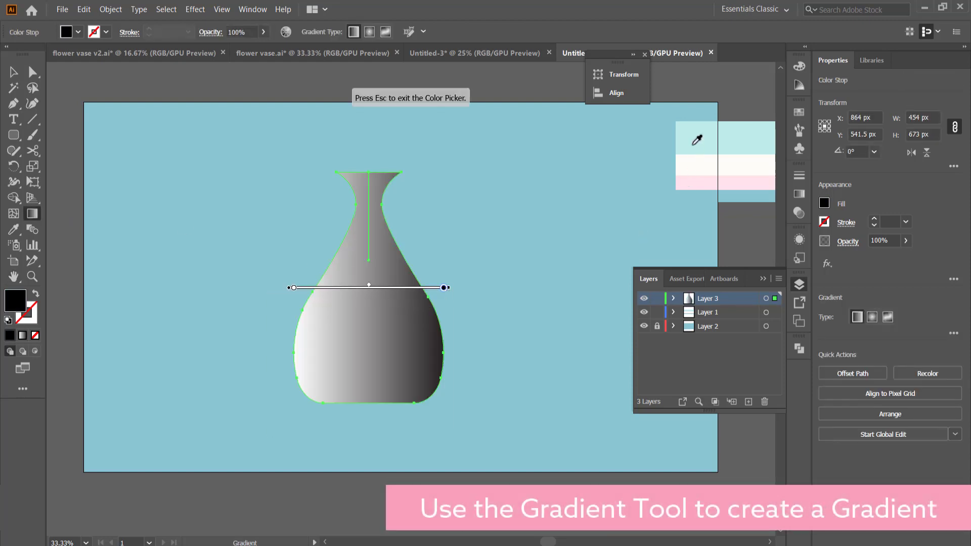
pyautogui.click(696, 134)
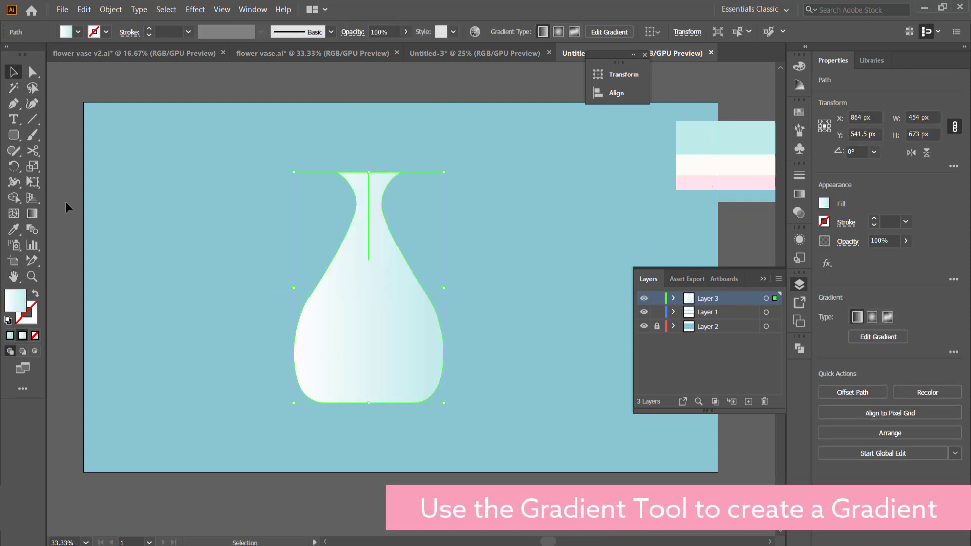
# Change the vase's gradient to radial, running from white outside its lower-left corner to pale aqua near its middle.
pyautogui.moveTo(451, 221)
pyautogui.mouseDown()
pyautogui.moveTo(275, 378)
pyautogui.moveTo(425, 232)
pyautogui.moveTo(387, 285)
pyautogui.mouseUp()
pyautogui.click(369, 32)
pyautogui.moveTo(302, 364)
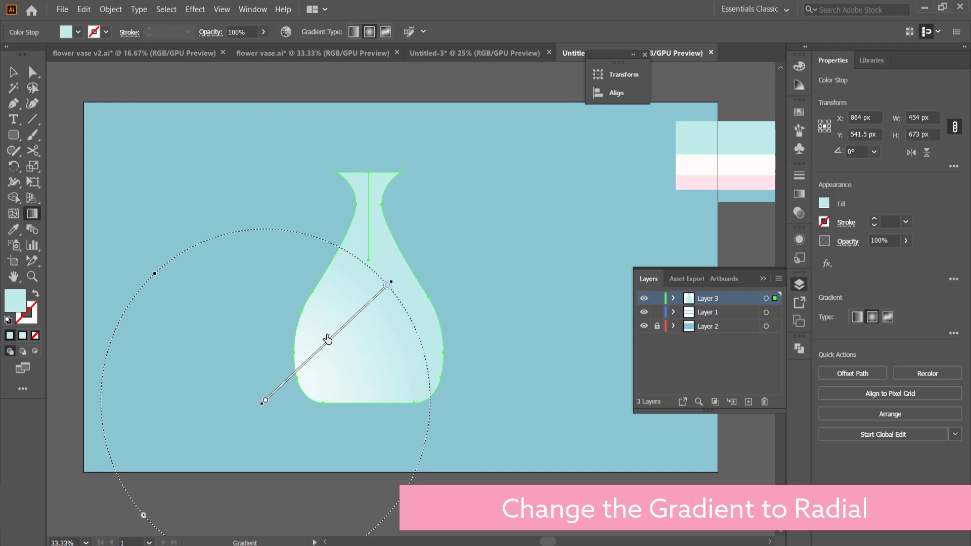
pyautogui.click(14, 73)
pyautogui.click(238, 167)
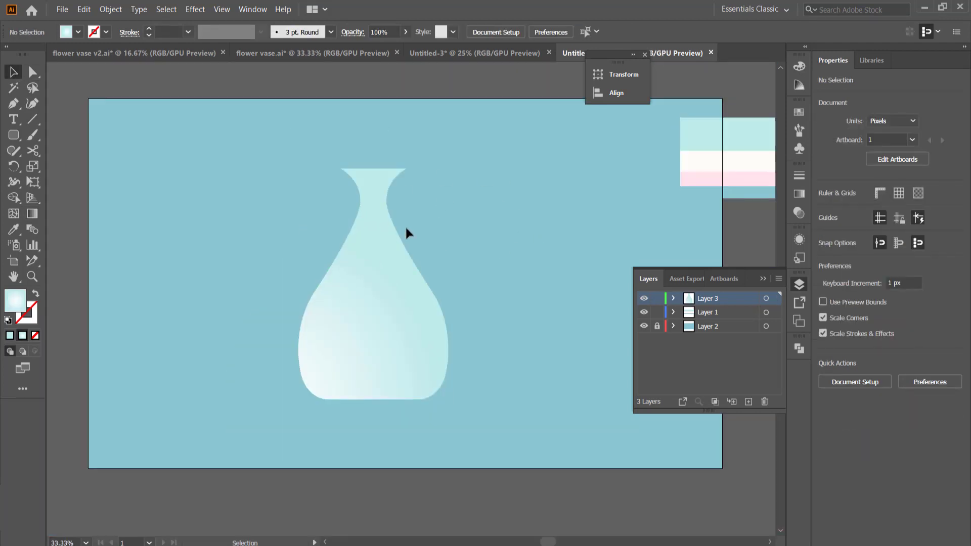
# Turn off Snap to Pixel for drawing with the Pen tool at the vase's rim.
pyautogui.scroll(5, 357, 151)
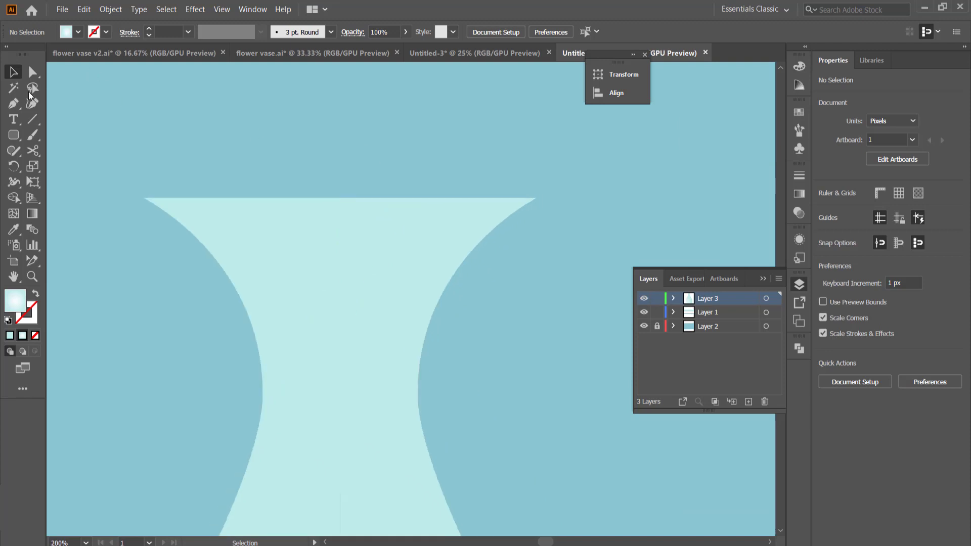
pyautogui.click(13, 103)
pyautogui.click(221, 9)
pyautogui.click(242, 470)
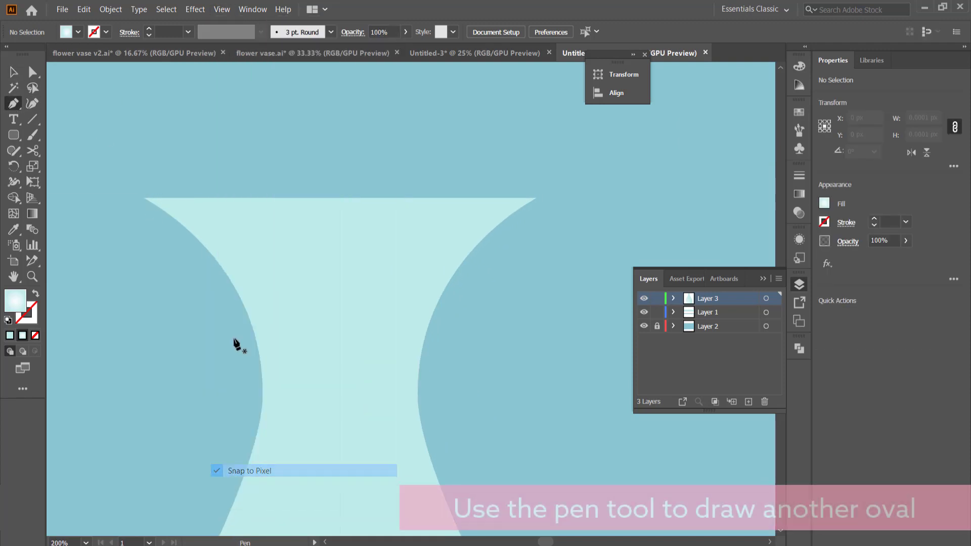
# Draw a closed pointed oval about 198 x 22 px across the vase's rim with the Pen tool.
pyautogui.click(145, 198)
pyautogui.moveTo(536, 198); pyautogui.dragTo(771, 143)
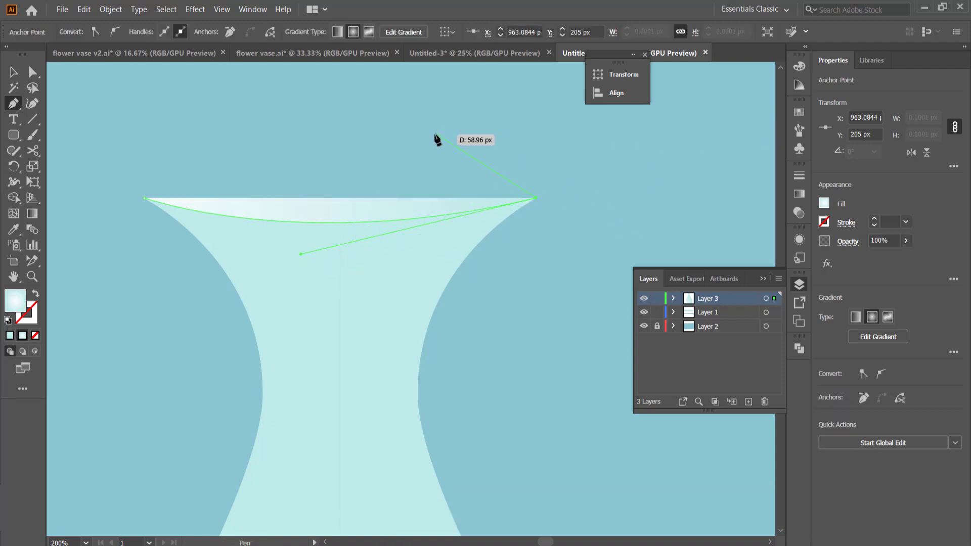
pyautogui.moveTo(145, 199); pyautogui.dragTo(205, 214)
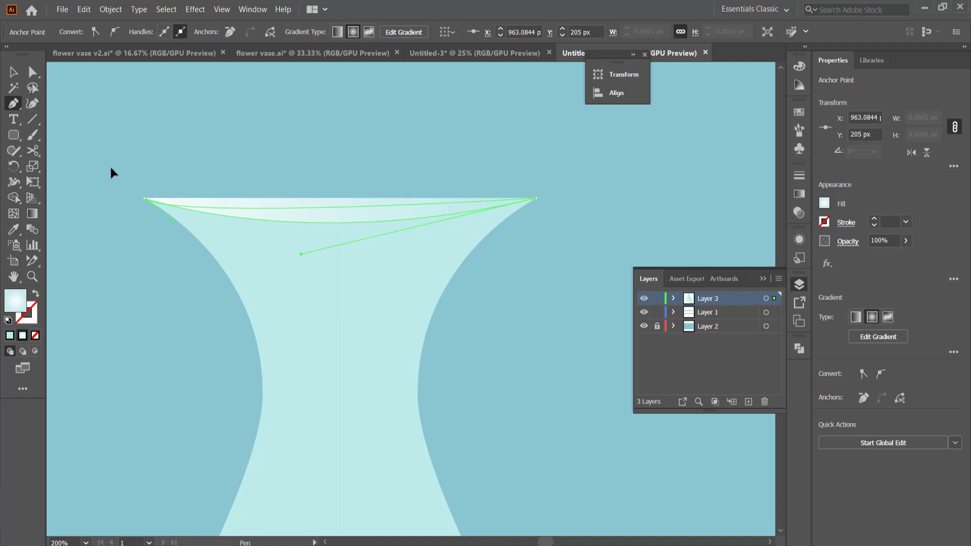
pyautogui.moveTo(267, 273); pyautogui.dragTo(358, 169)
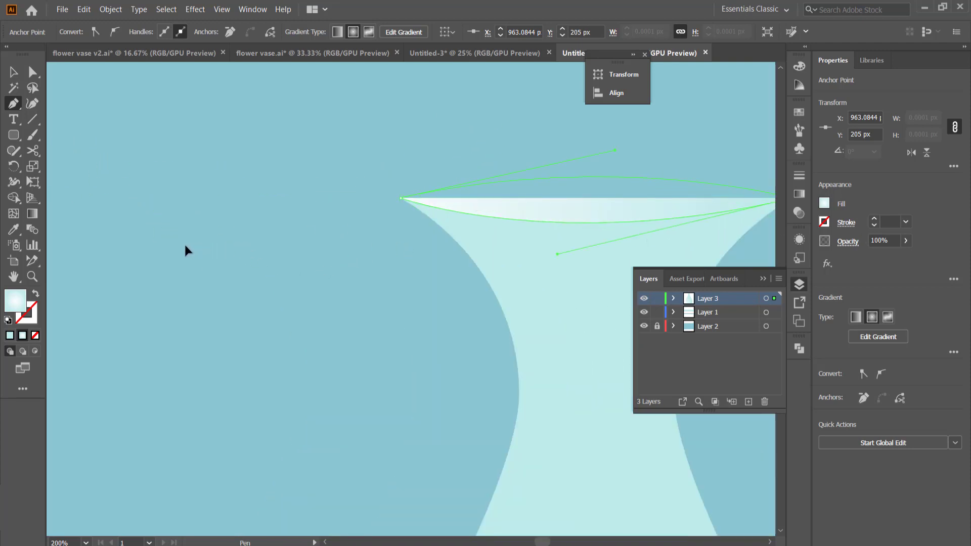
pyautogui.press('v')
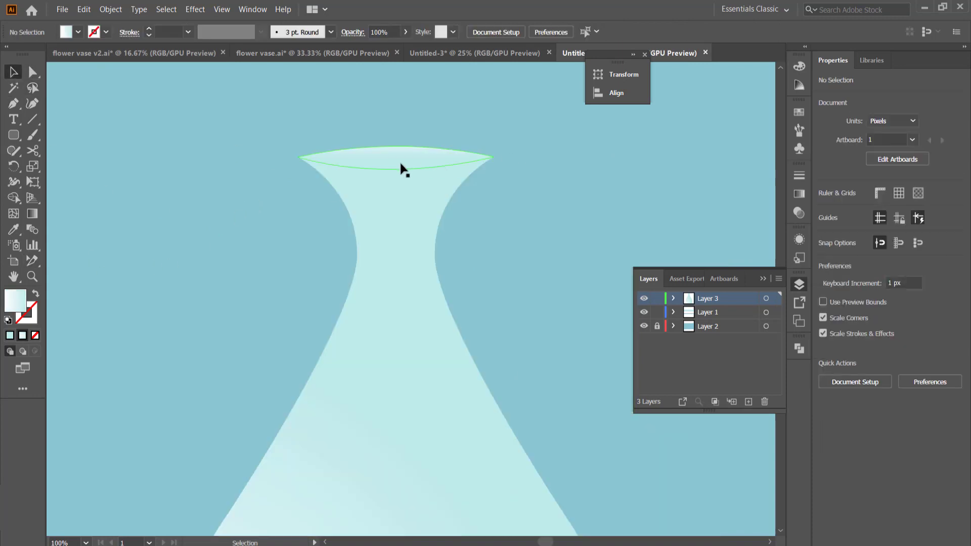
# Select the pale-aqua gradient stop of the mouth oval.
pyautogui.click(400, 163)
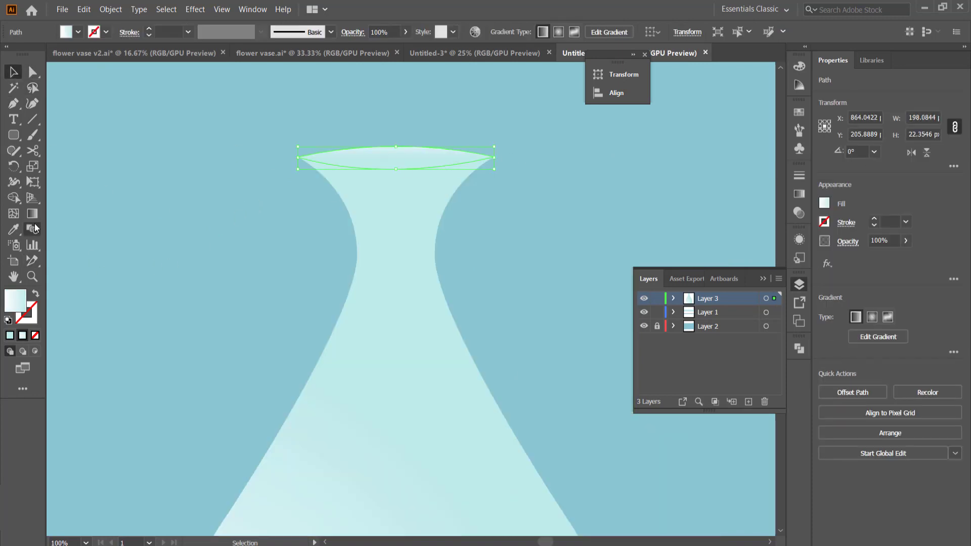
pyautogui.click(33, 214)
pyautogui.doubleClick(396, 159)
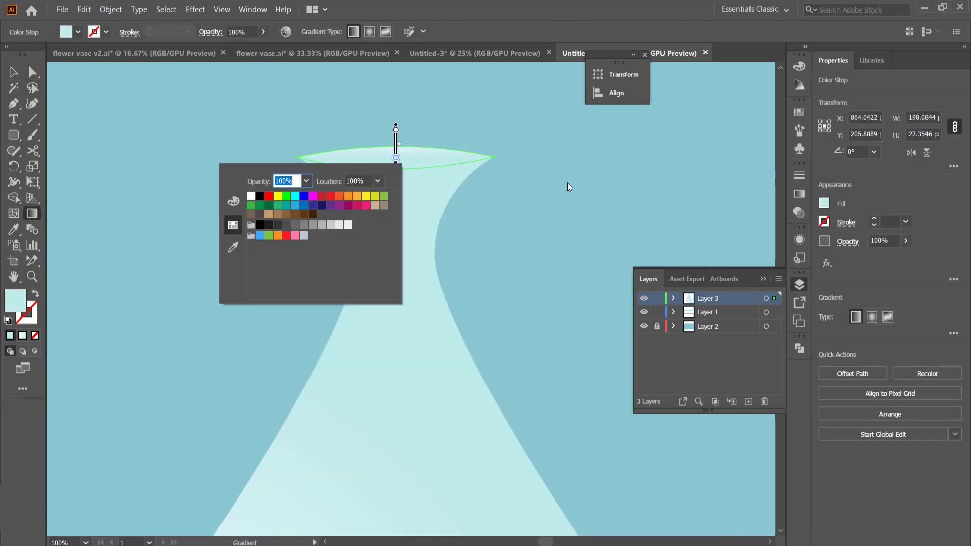
# Try lowering the red value of the mouth's pale-aqua gradient stop to 146, and undo it.
pyautogui.click(233, 201)
pyautogui.moveTo(338, 202); pyautogui.dragTo(327, 205)
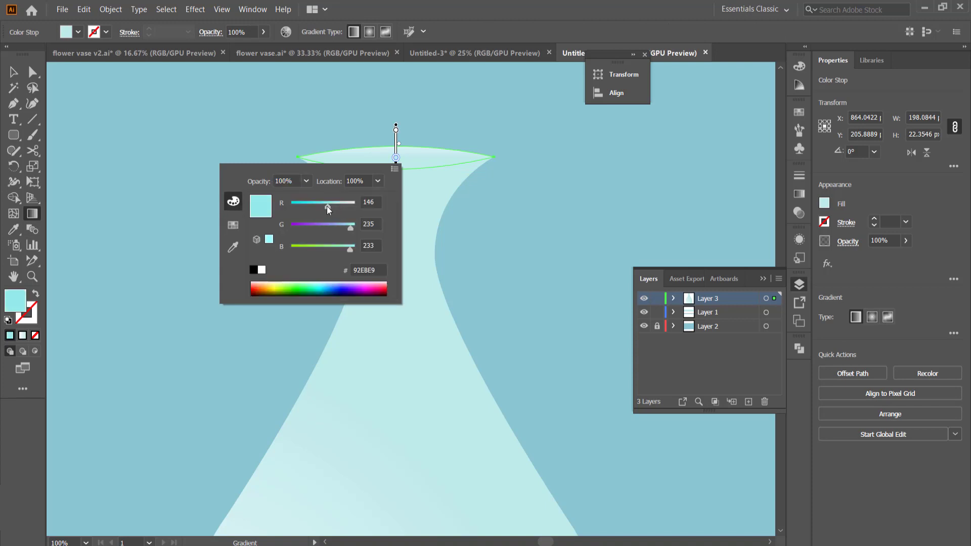
pyautogui.hotkey('ctrl', 'z')
pyautogui.hotkey('ctrl', 'z')
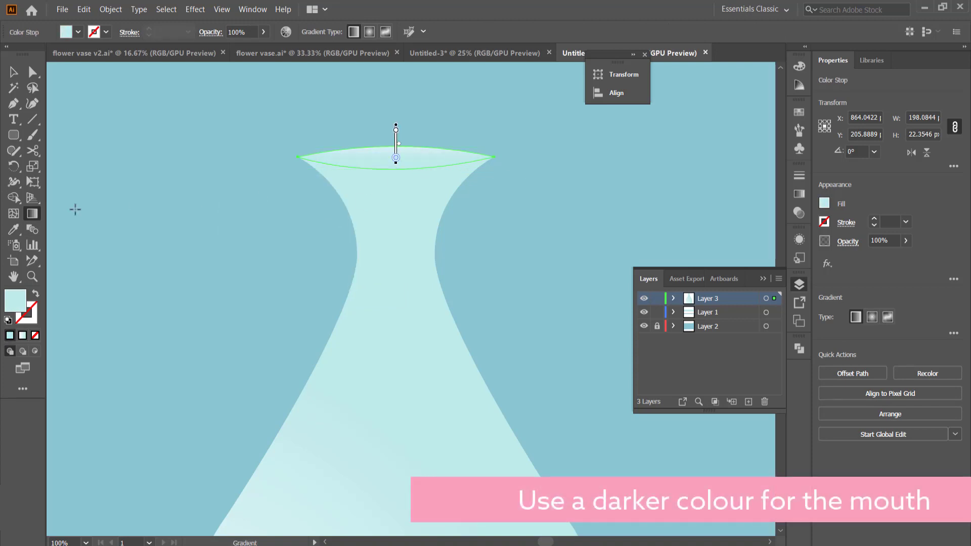
# Change the mouth oval's aqua gradient stop to a darker greyish aqua and deselect the oval.
pyautogui.doubleClick(18, 301)
pyautogui.moveTo(545, 303); pyautogui.dragTo(546, 318)
pyautogui.click(843, 292)
pyautogui.click(13, 73)
pyautogui.click(536, 177)
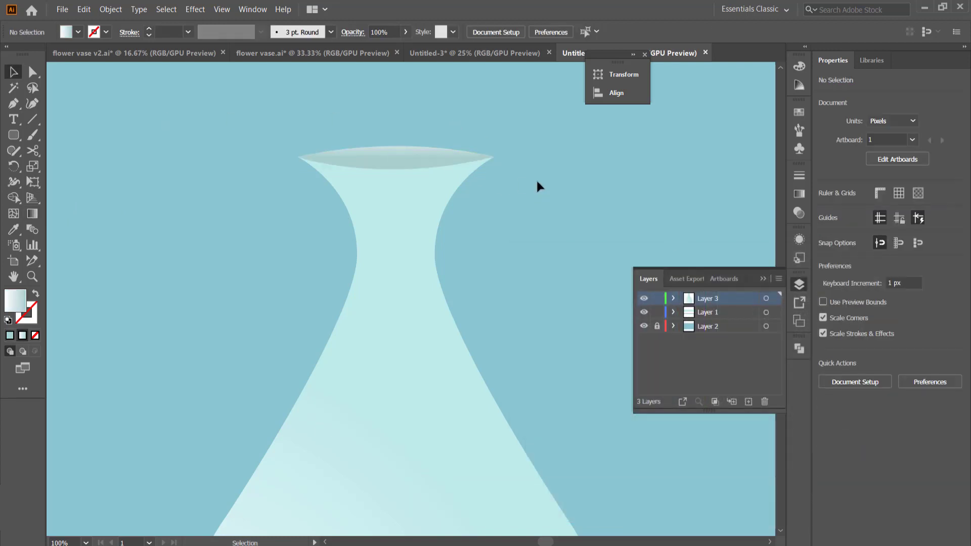
# Draw a closed highlight shape about 228 x 434 px with the Pen tool, following the vase body's left edge and base and curving back through its middle.
pyautogui.scroll(-2, 537, 180)
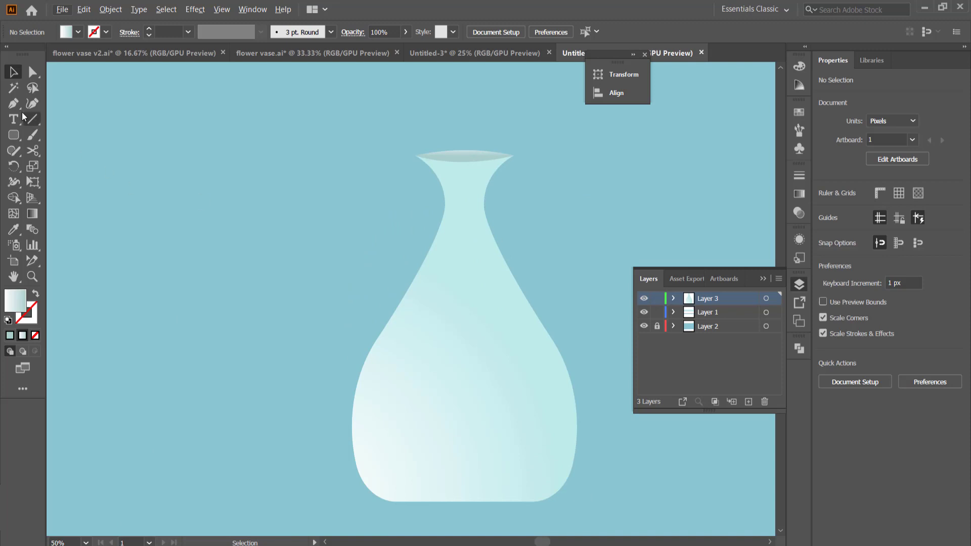
pyautogui.press('p')
pyautogui.click(465, 156)
pyautogui.click(413, 278)
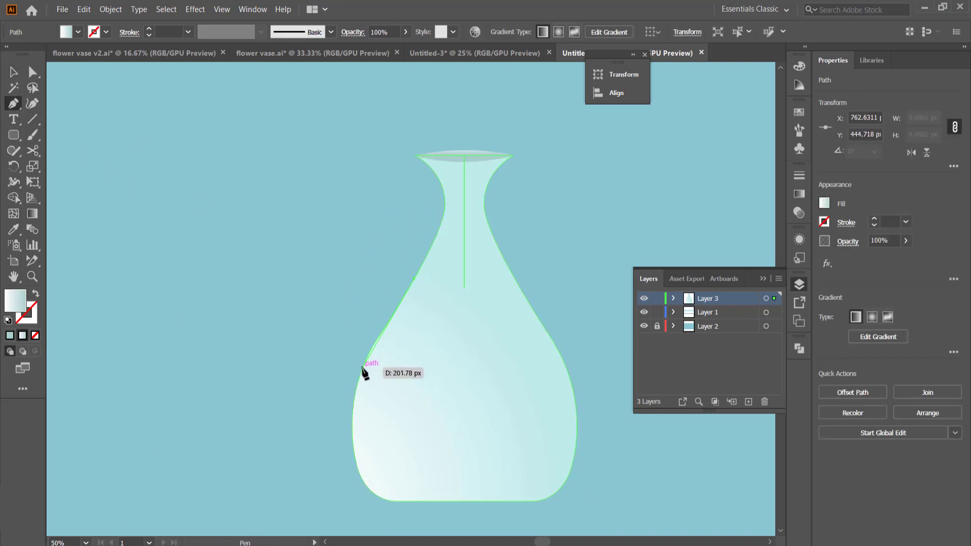
pyautogui.moveTo(359, 379); pyautogui.dragTo(359, 397)
pyautogui.scroll(-3, 397, 421)
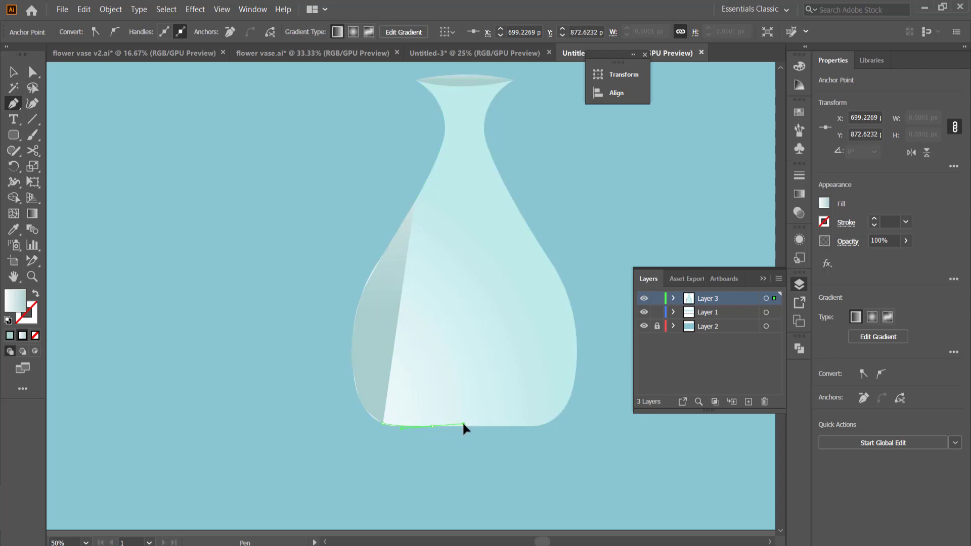
pyautogui.moveTo(463, 424); pyautogui.dragTo(463, 424)
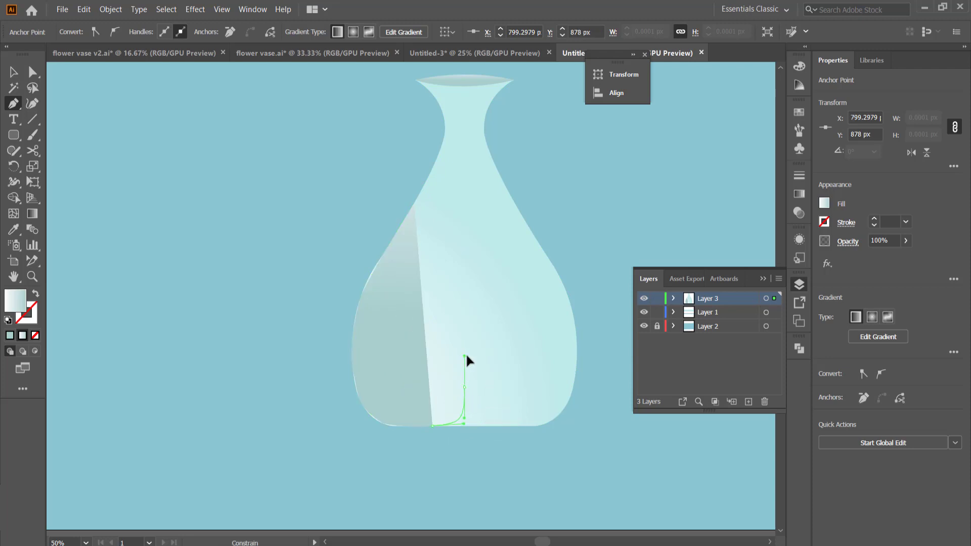
pyautogui.moveTo(466, 359); pyautogui.dragTo(464, 374)
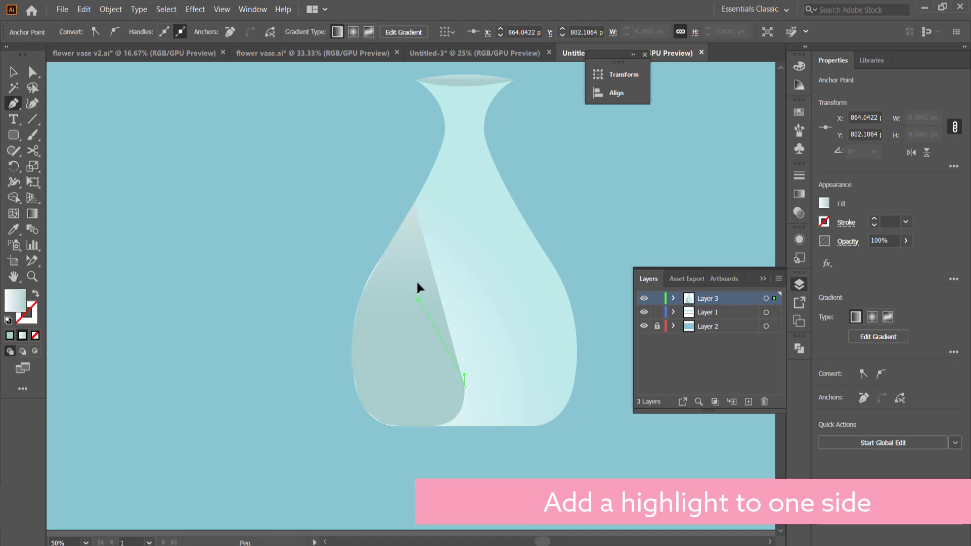
pyautogui.moveTo(419, 296); pyautogui.dragTo(420, 266)
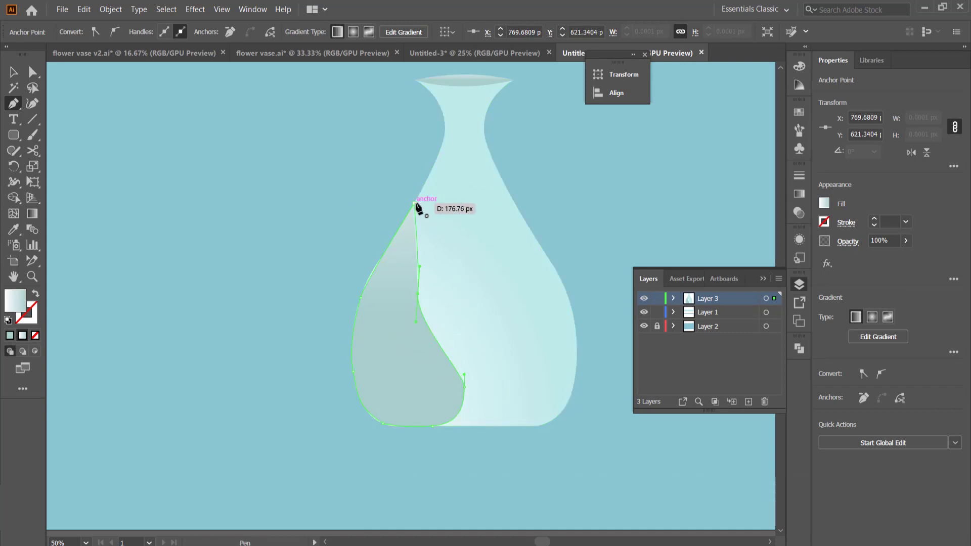
pyautogui.click(14, 72)
pyautogui.click(195, 195)
# Bend the highlight shape's inner edge into a smooth S-curve with the Curvature tool.
pyautogui.click(417, 277)
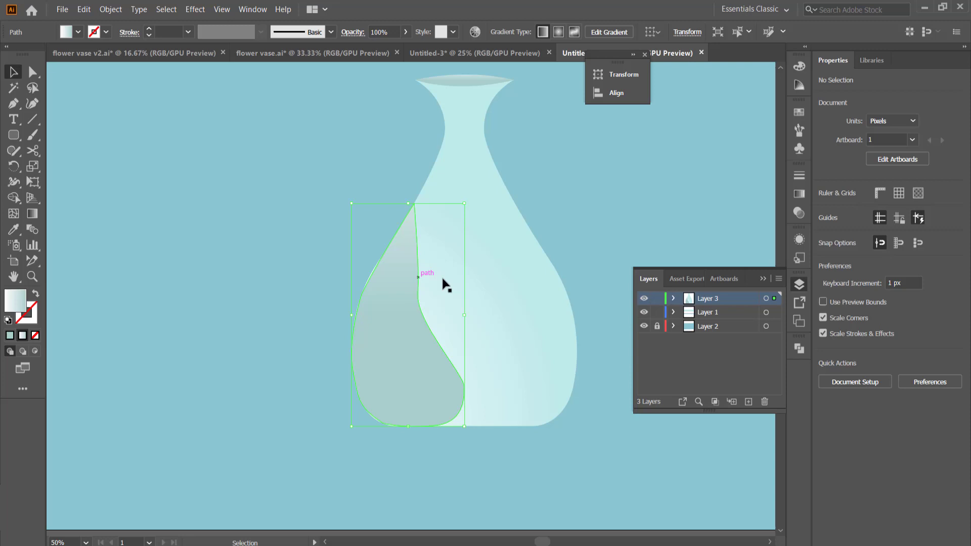
pyautogui.scroll(2, 415, 275)
pyautogui.click(32, 104)
pyautogui.moveTo(420, 320); pyautogui.dragTo(409, 292)
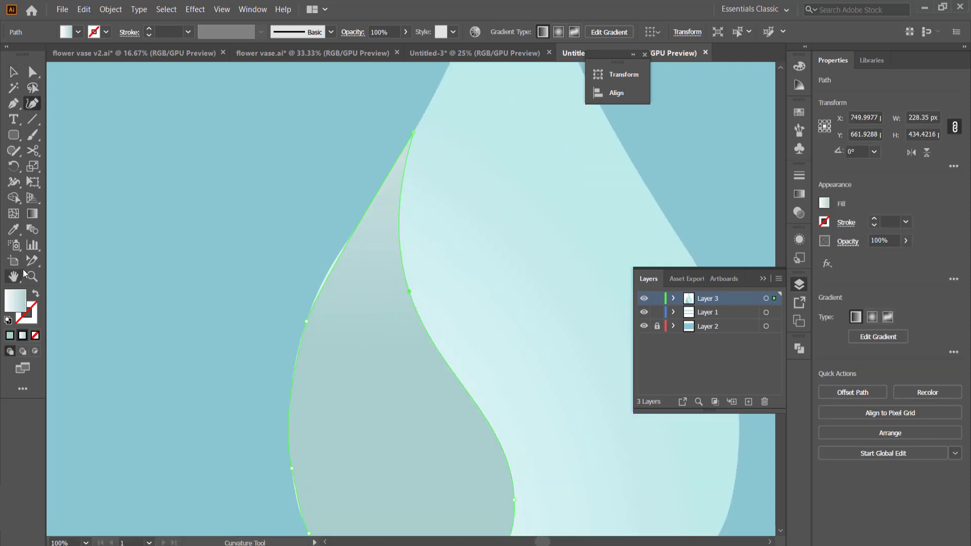
# Set the highlight gradient's dark stop to the vase's pale aqua by sampling it with the eyedropper.
pyautogui.press('g')
pyautogui.scroll(-2, 476, 313)
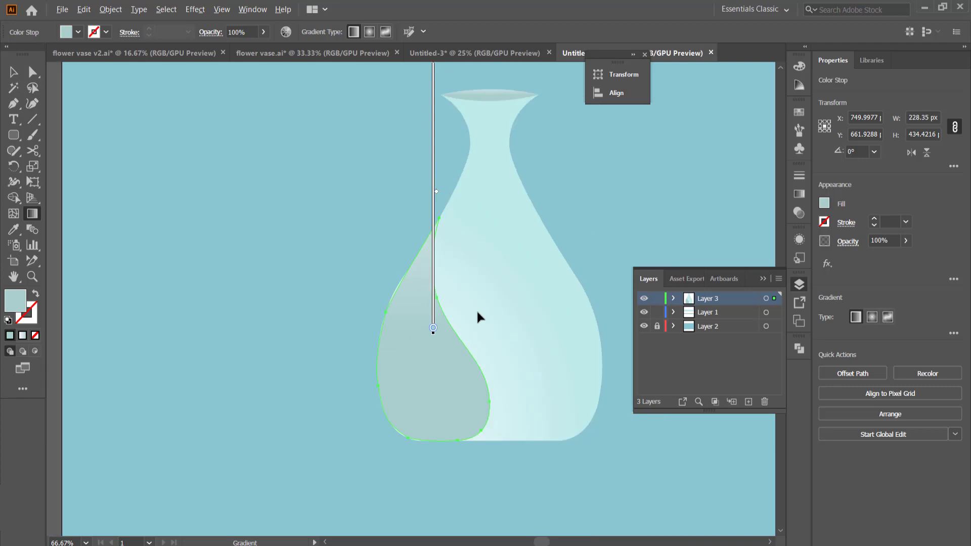
pyautogui.doubleClick(433, 328)
pyautogui.click(270, 417)
pyautogui.click(553, 234)
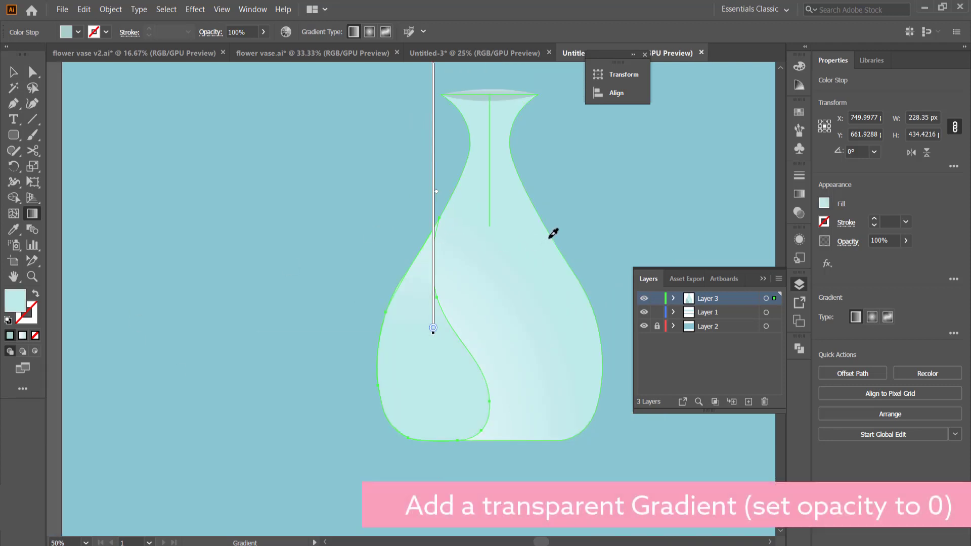
# Run the highlight's gradient diagonally from aqua outside the vase's lower-left to white near its middle, and set the white stop's opacity to 0%.
pyautogui.moveTo(330, 441); pyautogui.dragTo(495, 293)
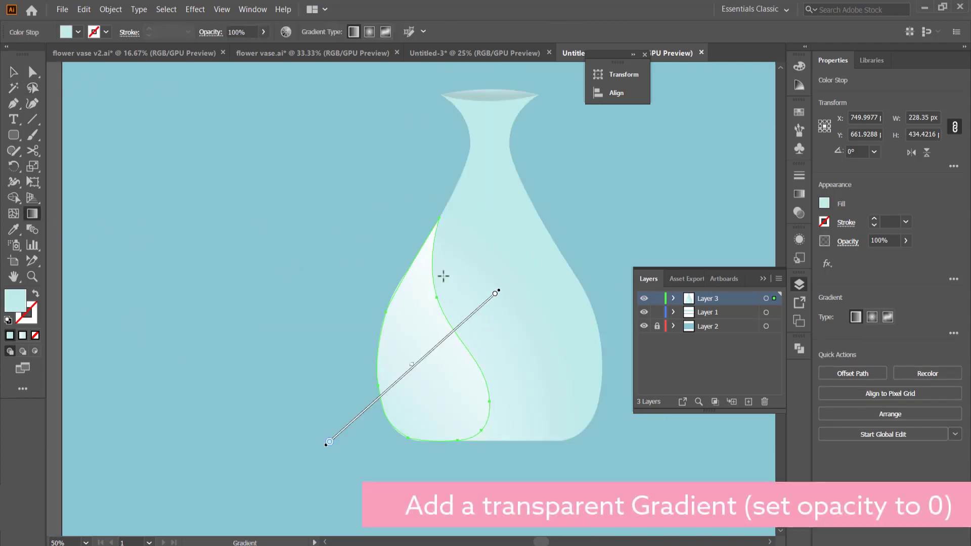
pyautogui.doubleClick(496, 294)
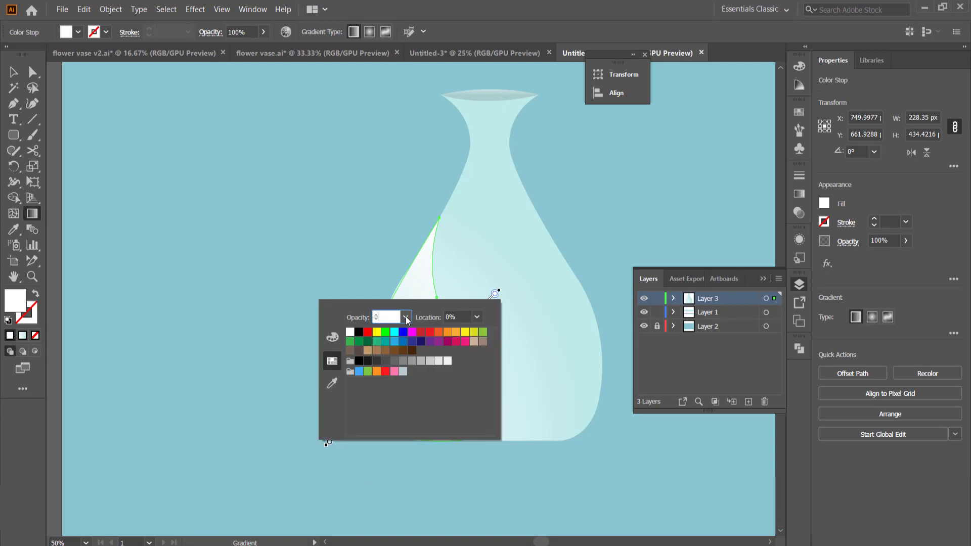
pyautogui.press('Return')
pyautogui.click(14, 72)
pyautogui.click(219, 147)
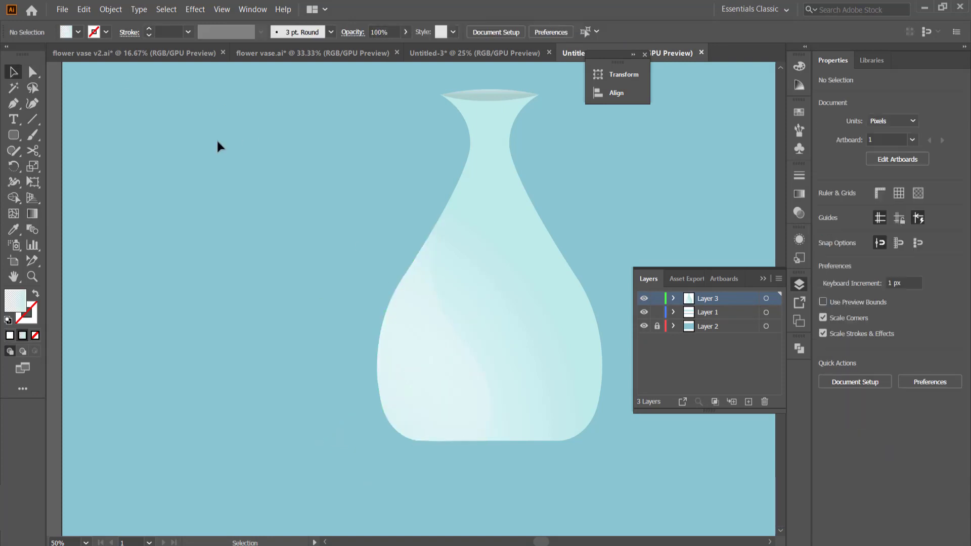
# Shorten the highlight's gradient so its aqua end sits at the vase's left edge.
pyautogui.click(393, 403)
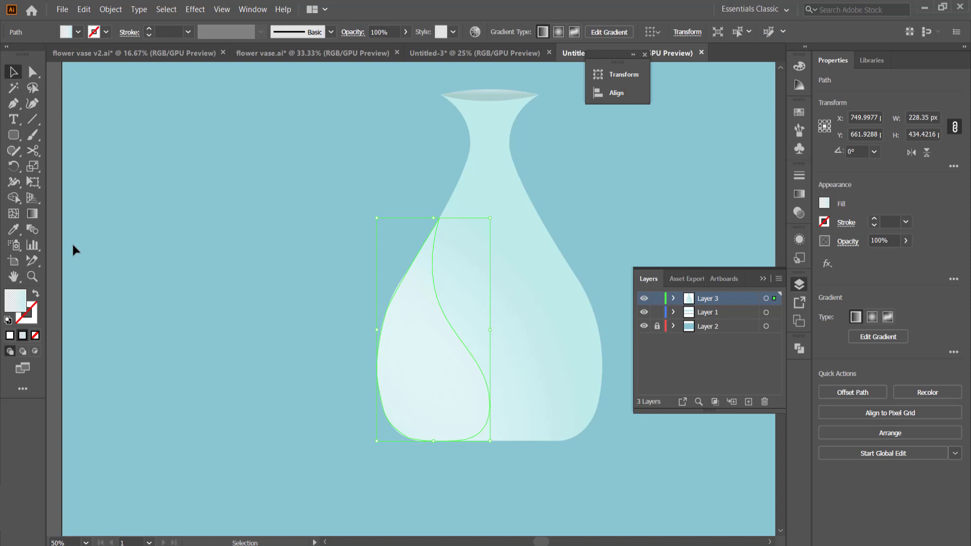
pyautogui.click(32, 213)
pyautogui.moveTo(326, 460)
pyautogui.mouseDown()
pyautogui.moveTo(492, 287)
pyautogui.moveTo(321, 468)
pyautogui.moveTo(390, 446)
pyautogui.moveTo(346, 450)
pyautogui.mouseUp()
pyautogui.moveTo(506, 302)
pyautogui.mouseDown()
pyautogui.moveTo(403, 400)
pyautogui.moveTo(396, 392)
pyautogui.moveTo(408, 386)
pyautogui.moveTo(392, 387)
pyautogui.mouseUp()
pyautogui.click(13, 73)
pyautogui.click(331, 105)
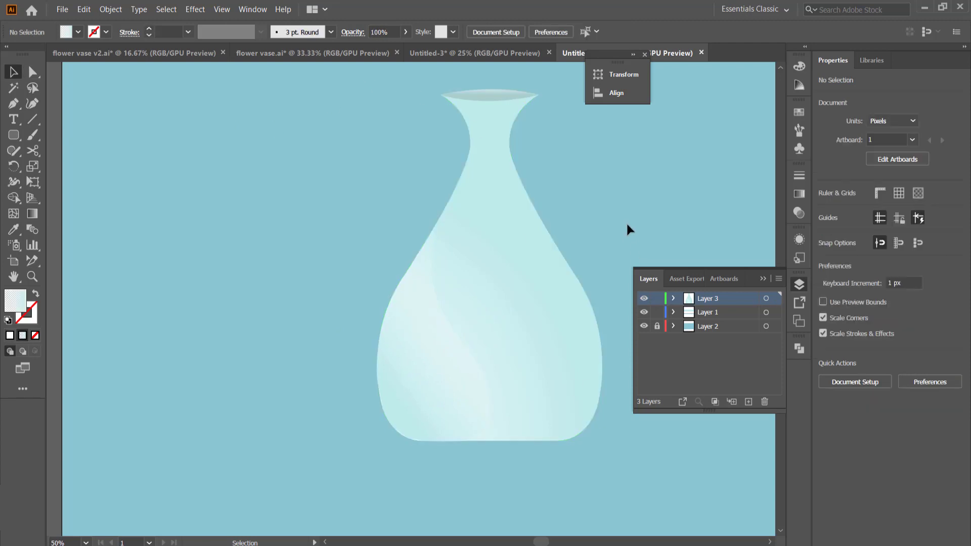
# Shift the highlight's gradient further toward the vase's lower-left for a softer fade.
pyautogui.scroll(3, 543, 227)
pyautogui.scroll(-4, 546, 232)
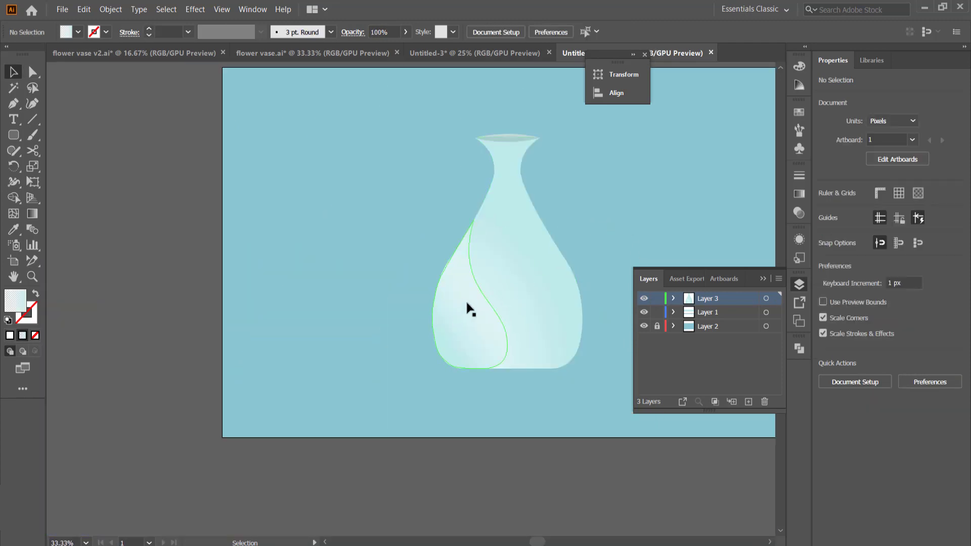
pyautogui.press('g')
pyautogui.click(474, 325)
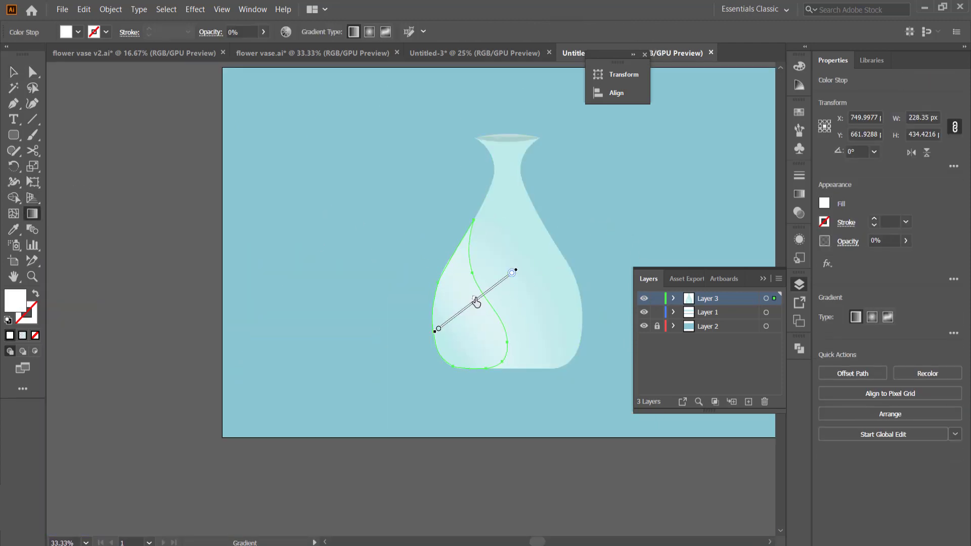
pyautogui.moveTo(493, 285); pyautogui.dragTo(461, 305)
pyautogui.click(13, 72)
pyautogui.click(321, 156)
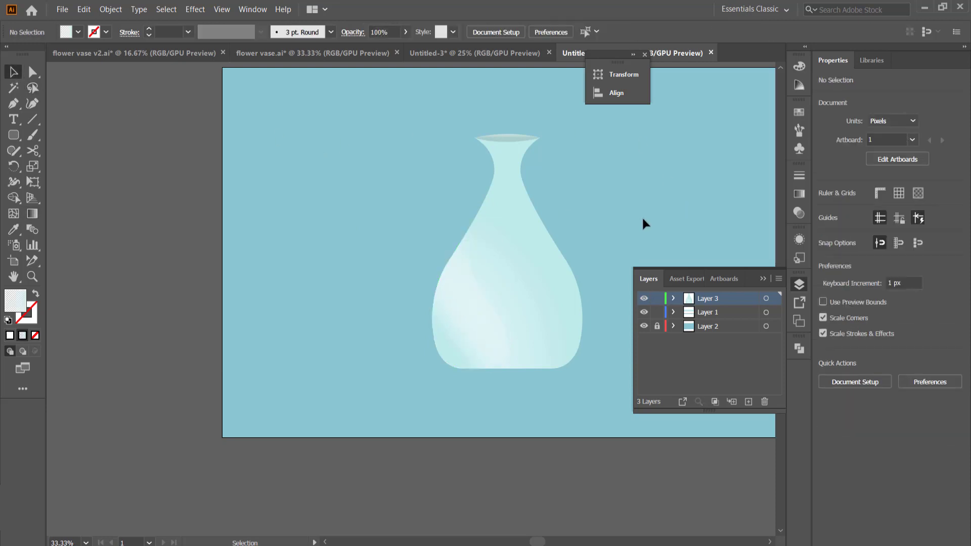
# Scale the whole vase down to about 249 x 374 px and place a duplicate directly beneath it.
pyautogui.scroll(2, 642, 213)
pyautogui.scroll(-2, 562, 203)
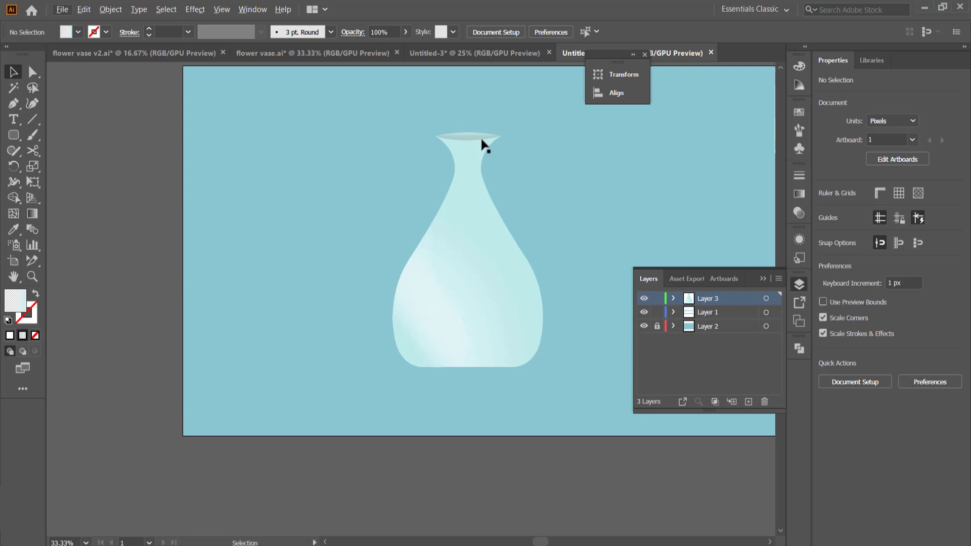
pyautogui.hotkey('ctrl', 'a')
pyautogui.moveTo(396, 143); pyautogui.dragTo(464, 244)
pyautogui.moveTo(513, 325); pyautogui.dragTo(441, 352)
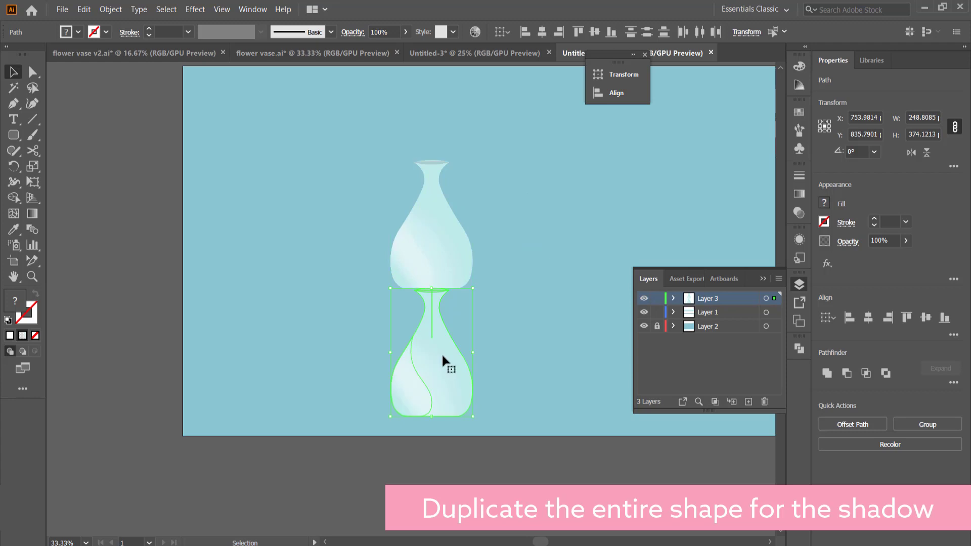
# Reflect the lower vase copy across the horizontal axis and unite its parts into one shape with Pathfinder.
pyautogui.rightClick(441, 353)
pyautogui.moveTo(529, 295)
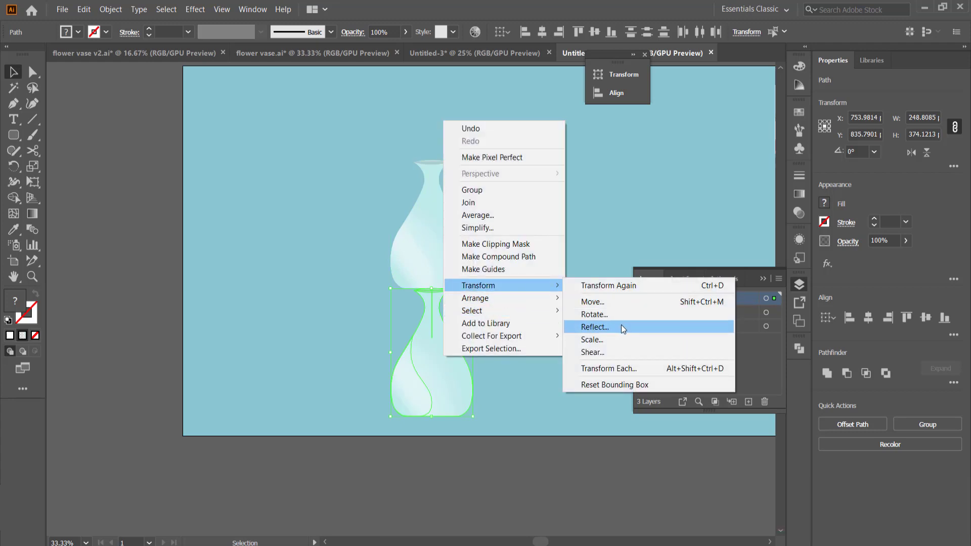
pyautogui.click(621, 327)
pyautogui.click(679, 180)
pyautogui.click(758, 334)
pyautogui.moveTo(515, 305); pyautogui.dragTo(340, 432)
pyautogui.click(826, 374)
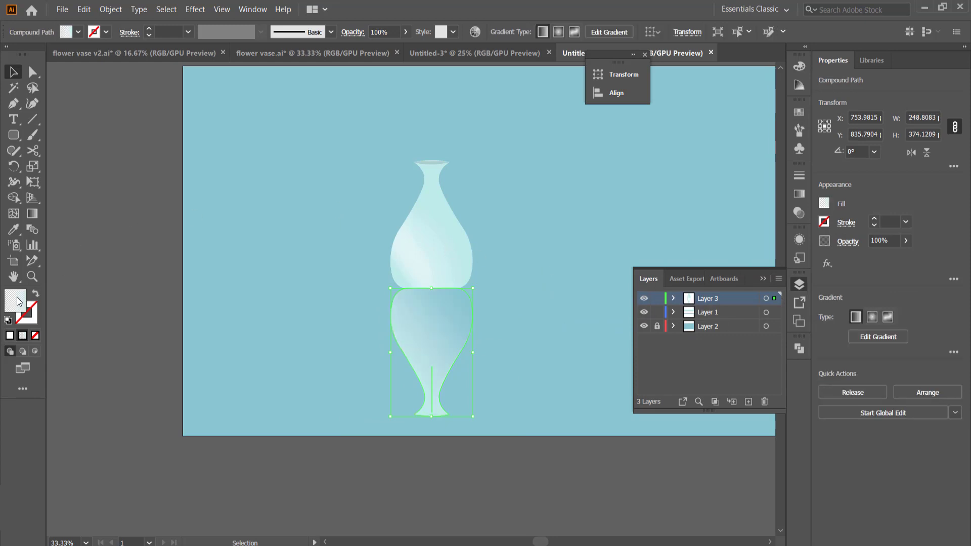
# Make the reflected copy's gradient vertical, fading from pale aqua at 100% opacity beneath the vase's base to transparent further down.
pyautogui.click(429, 423)
pyautogui.click(32, 213)
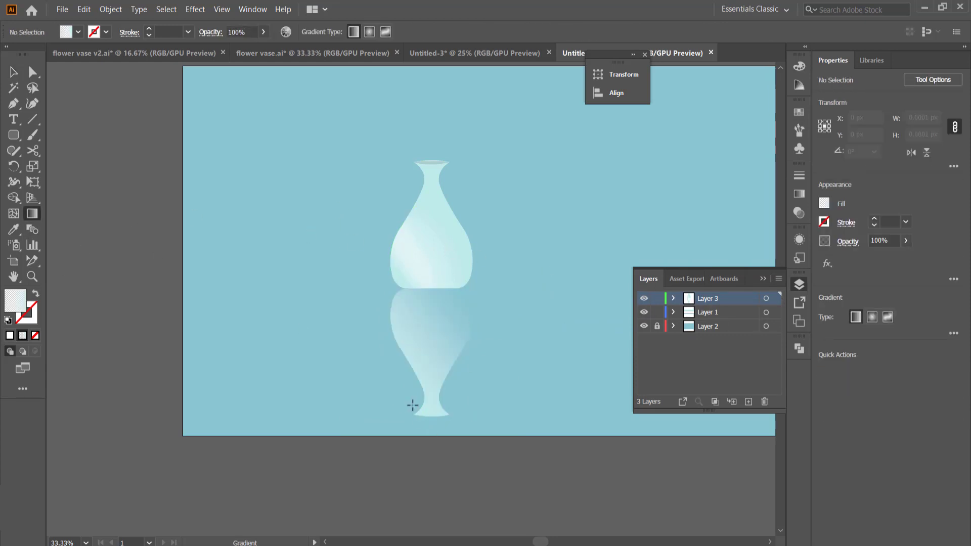
pyautogui.press('v')
pyautogui.click(433, 302)
pyautogui.press('g')
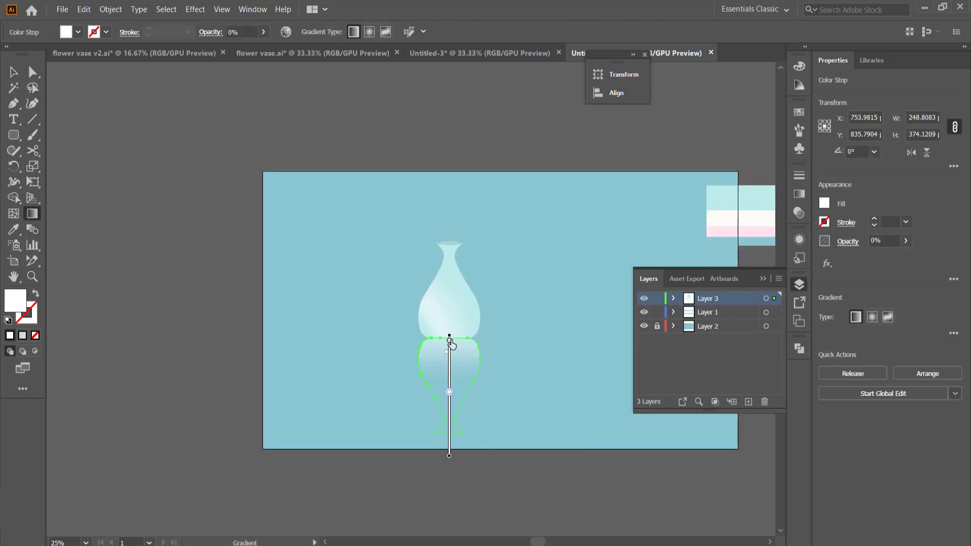
pyautogui.click(449, 341)
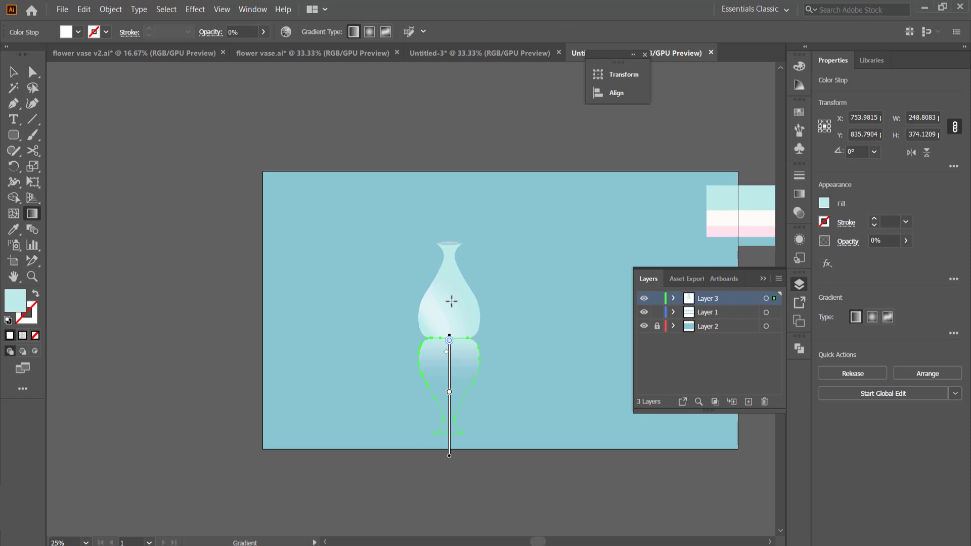
pyautogui.click(449, 341)
pyautogui.scroll(2, 450, 332)
pyautogui.scroll(-2, 471, 435)
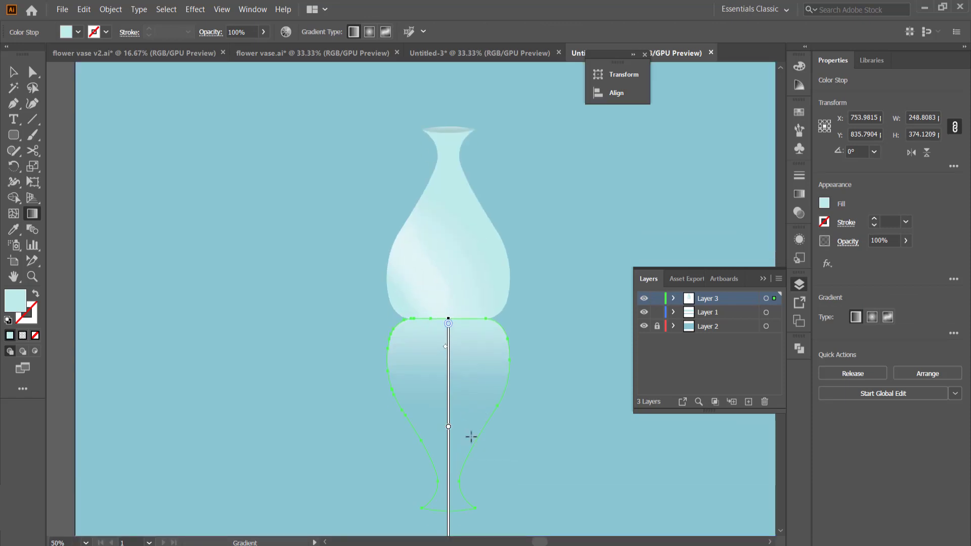
# Redraw the reflection's gradient so it fades out a short distance below the vase's base.
pyautogui.moveTo(459, 476); pyautogui.dragTo(440, 217)
pyautogui.click(13, 73)
pyautogui.click(612, 182)
pyautogui.moveTo(531, 187); pyautogui.dragTo(445, 187)
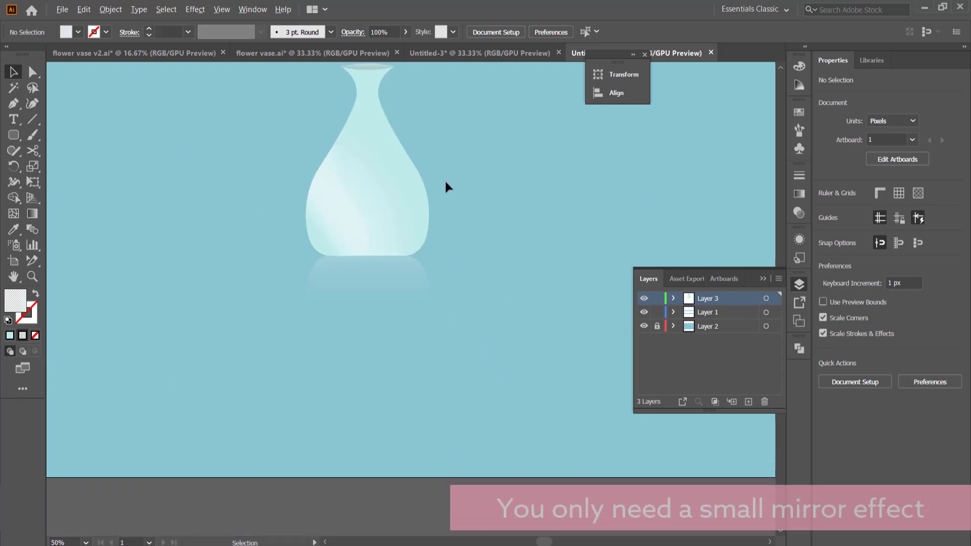
# Draw a thin crescent rim about 108 x 8 px with the Pen tool along the lower edge of the vase's mouth.
pyautogui.press('h')
pyautogui.moveTo(462, 145); pyautogui.dragTo(483, 294)
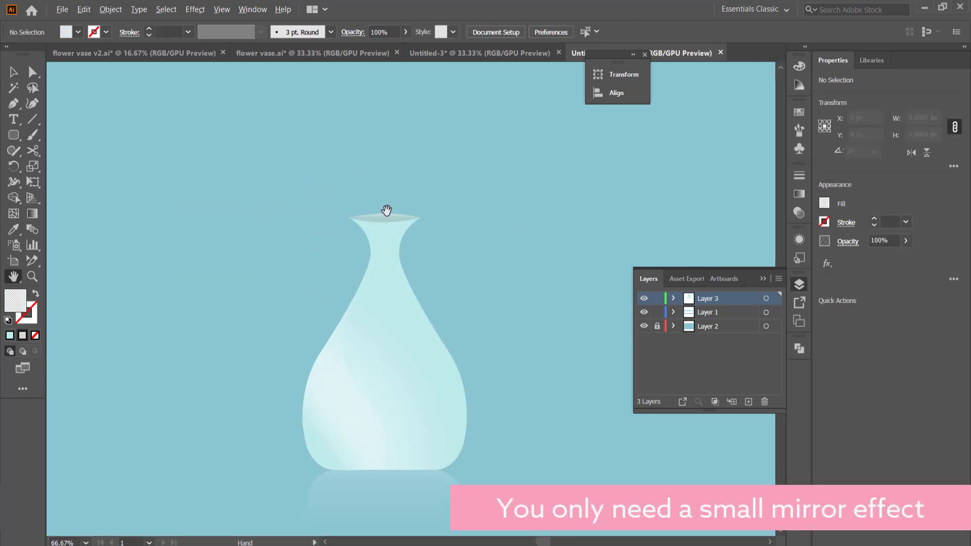
pyautogui.scroll(5, 382, 225)
pyautogui.click(14, 103)
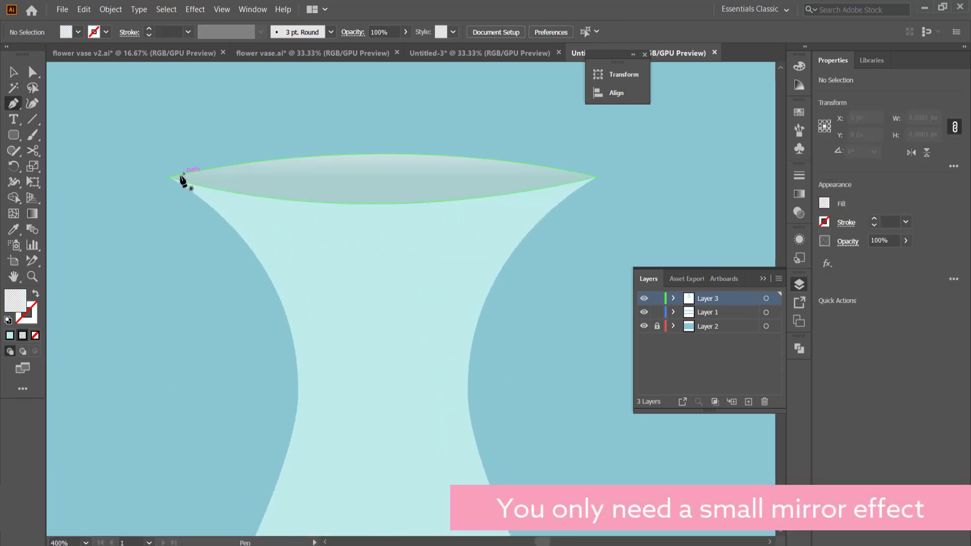
pyautogui.click(171, 178)
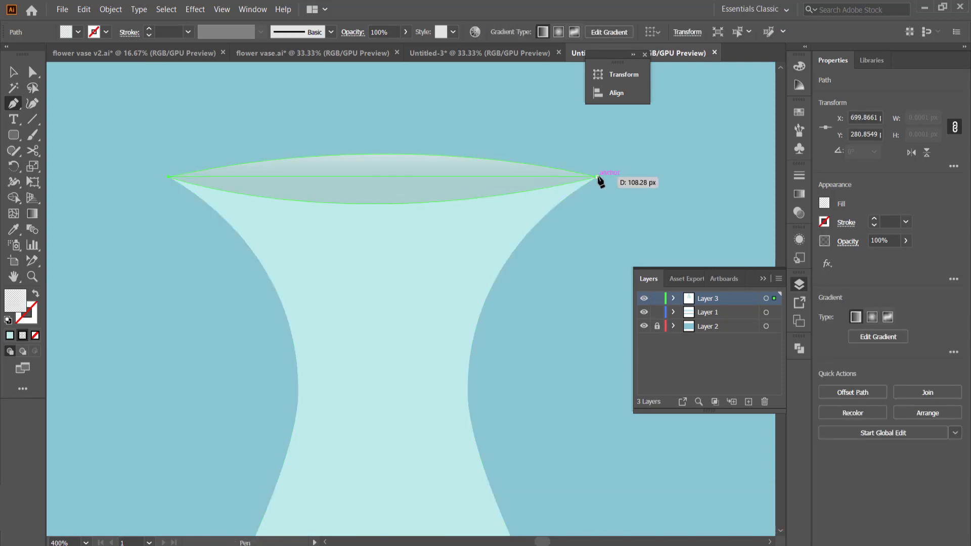
pyautogui.moveTo(708, 123); pyautogui.dragTo(734, 97)
pyautogui.click(472, 177)
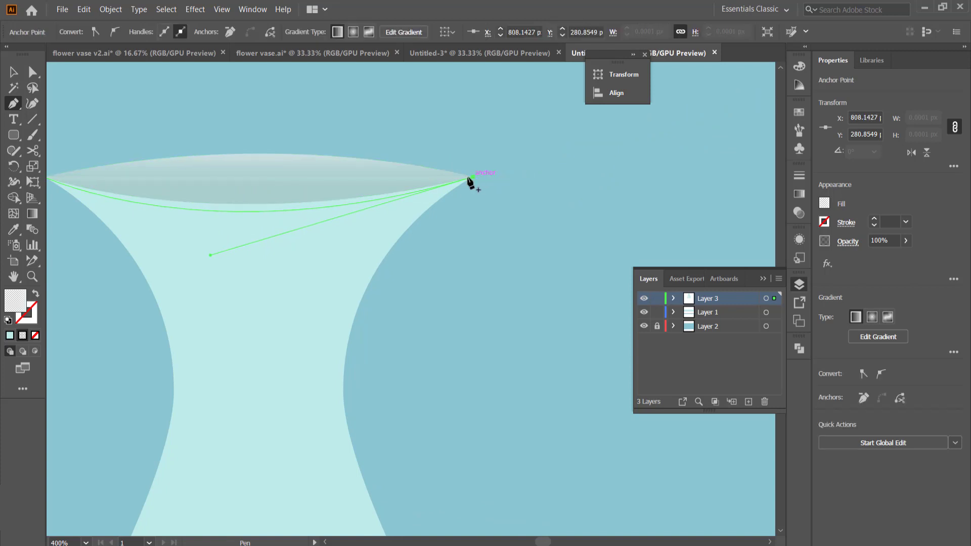
pyautogui.moveTo(52, 178); pyautogui.dragTo(177, 157)
pyautogui.hscroll(-3, 108, 169)
pyautogui.click(117, 177)
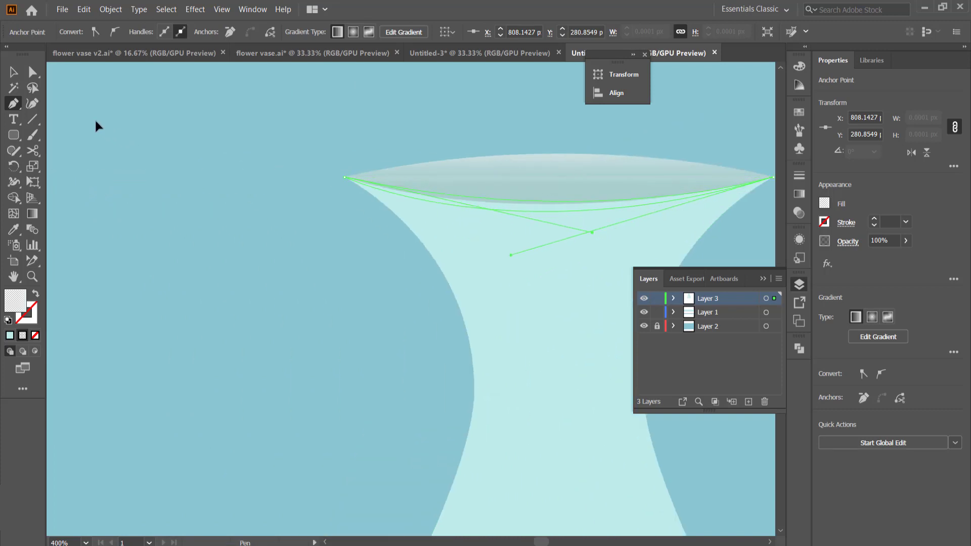
pyautogui.moveTo(82, 119); pyautogui.dragTo(85, 122)
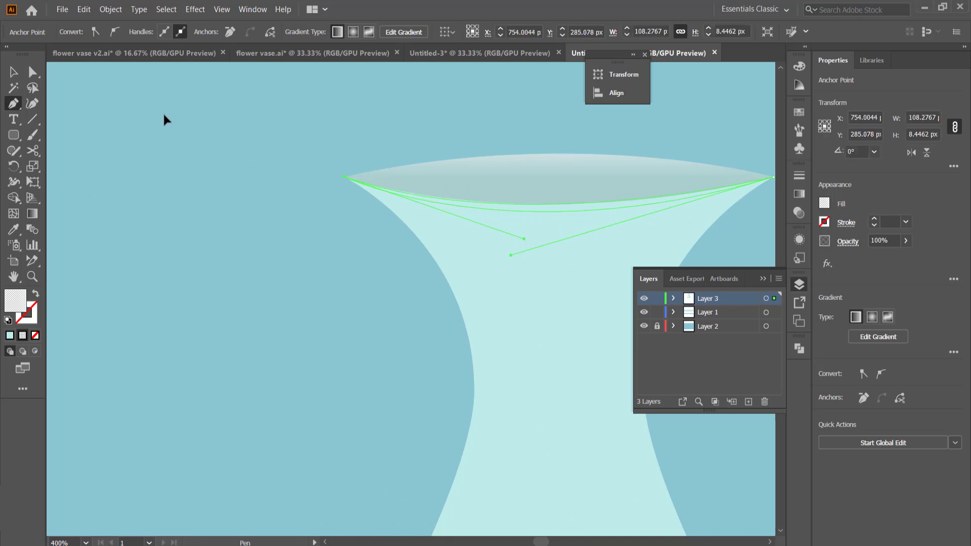
# Apply a vertical gradient to the crescent rim and set its transparent white stop to 100% opacity.
pyautogui.press('v')
pyautogui.click(529, 211)
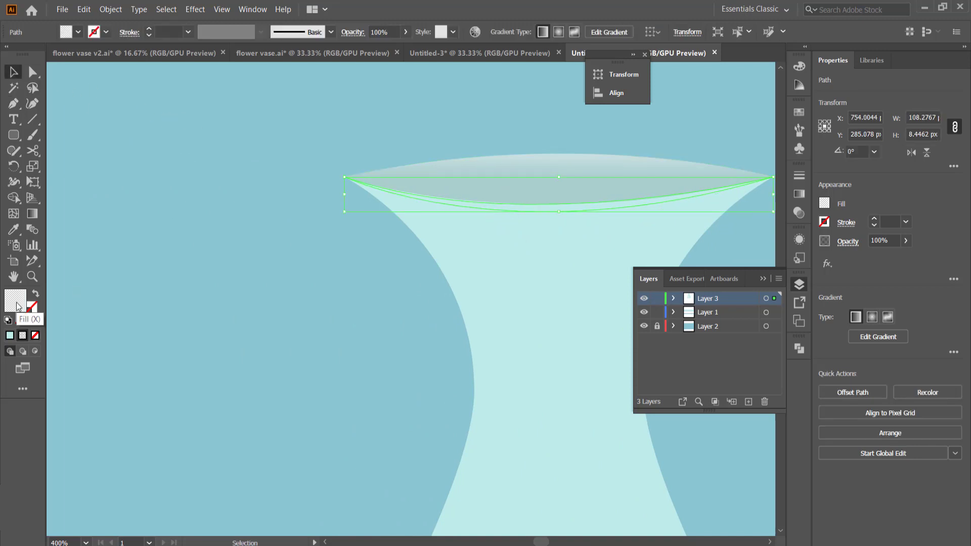
pyautogui.click(32, 213)
pyautogui.moveTo(559, 312); pyautogui.dragTo(560, 193)
pyautogui.doubleClick(560, 303)
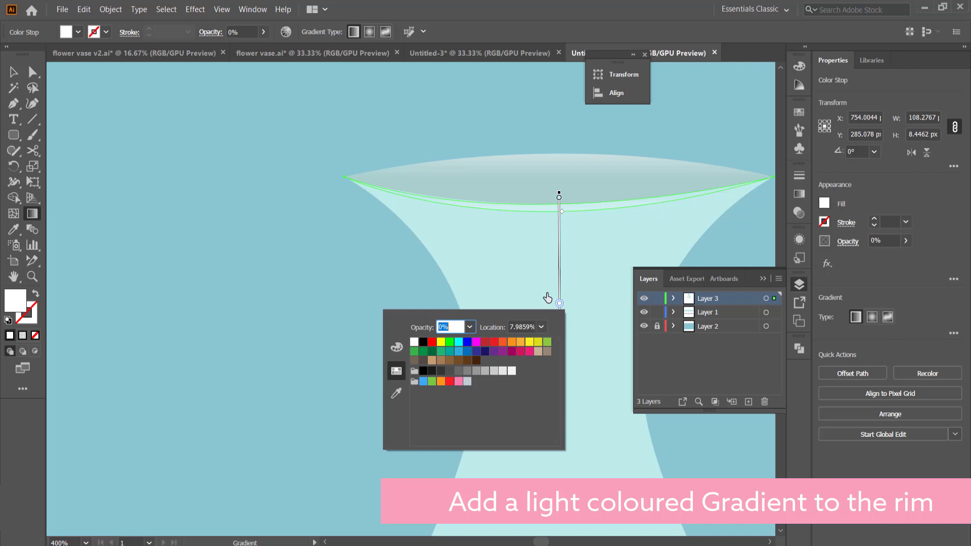
pyautogui.click(470, 327)
pyautogui.click(486, 485)
pyautogui.click(13, 73)
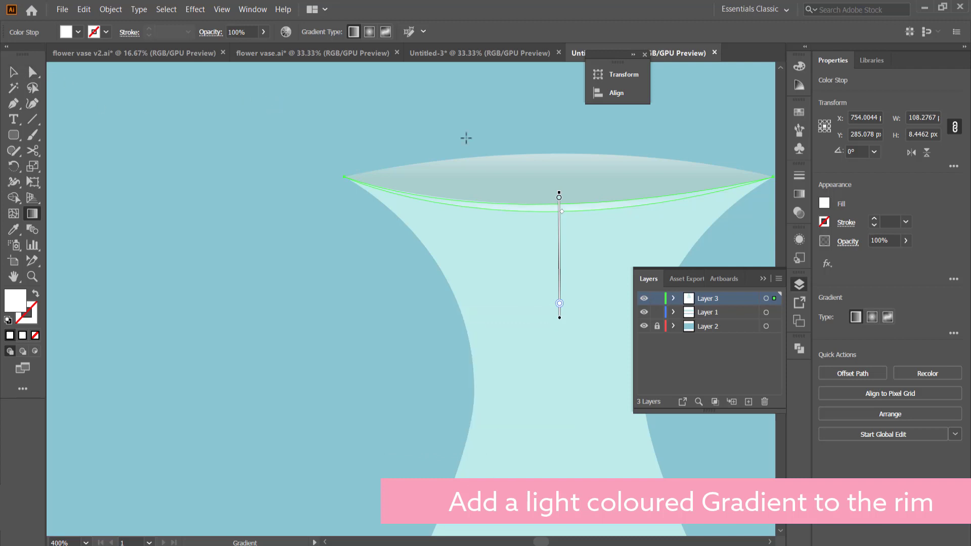
# Redraw the rim's gradient so it runs from white inside the mouth down past the rim into the neck.
pyautogui.moveTo(558, 159)
pyautogui.mouseDown()
pyautogui.moveTo(580, 281)
pyautogui.moveTo(579, 348)
pyautogui.moveTo(560, 354)
pyautogui.mouseUp()
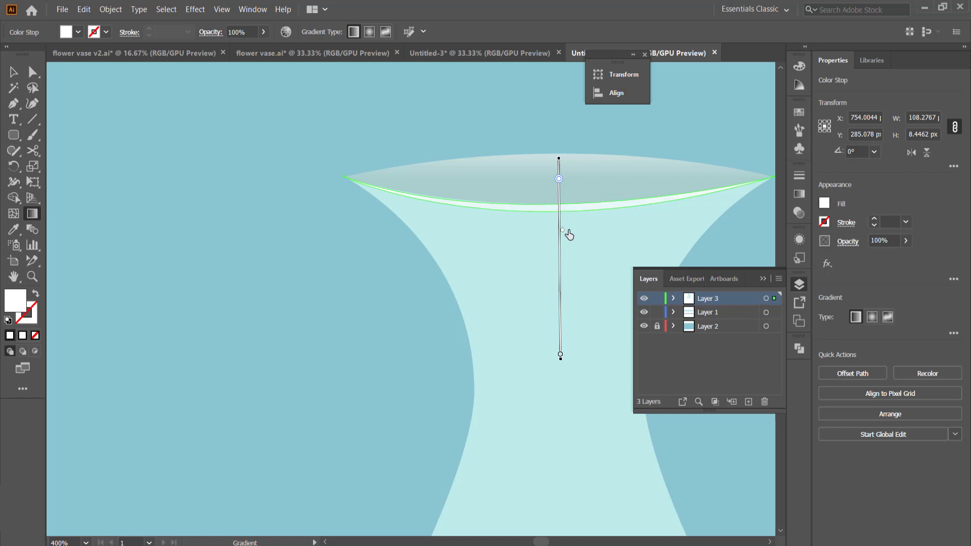
pyautogui.click(14, 73)
pyautogui.click(320, 98)
# Move the vase together with its reflection lower on the artboard.
pyautogui.scroll(-6, 480, 151)
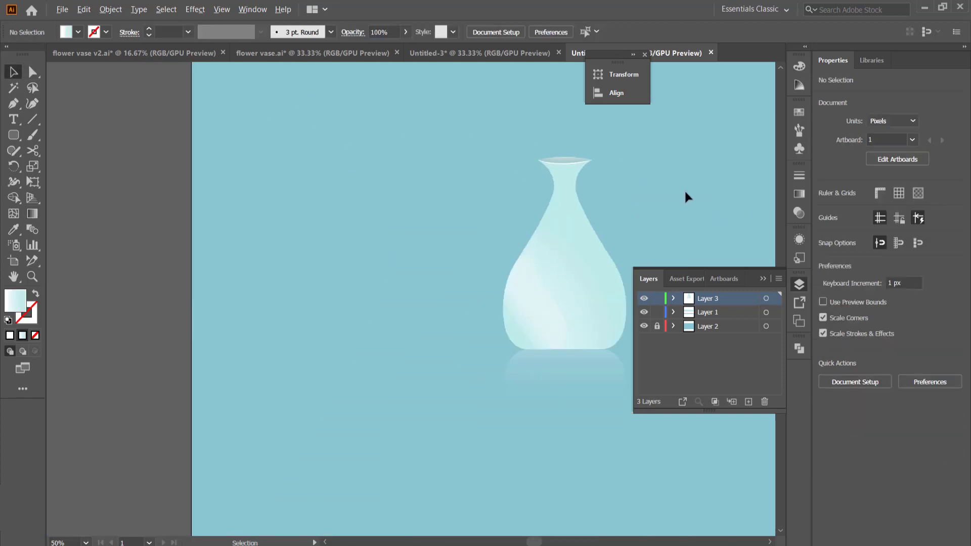
pyautogui.scroll(3, 637, 172)
pyautogui.scroll(-2, 520, 164)
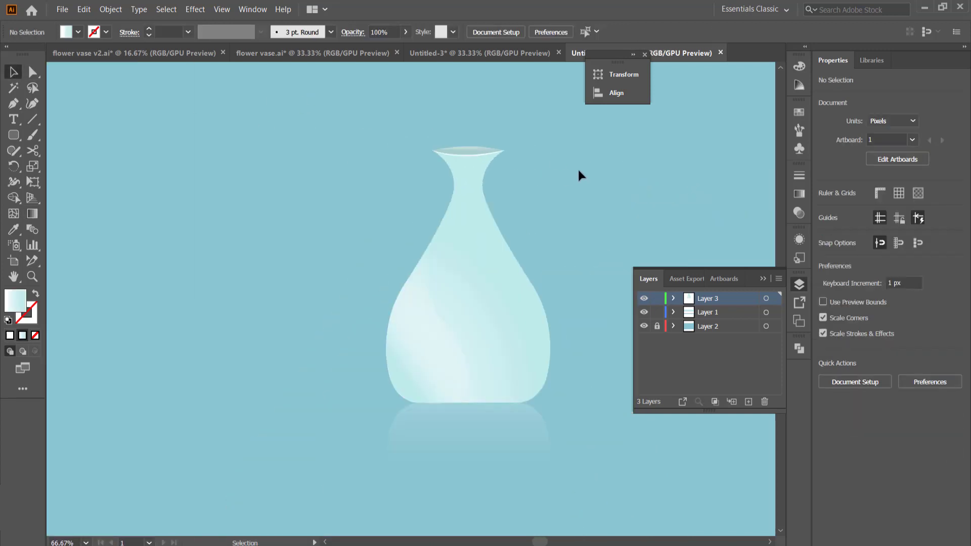
pyautogui.press('space')
pyautogui.moveTo(592, 176); pyautogui.dragTo(470, 188)
pyautogui.scroll(-2, 297, 147)
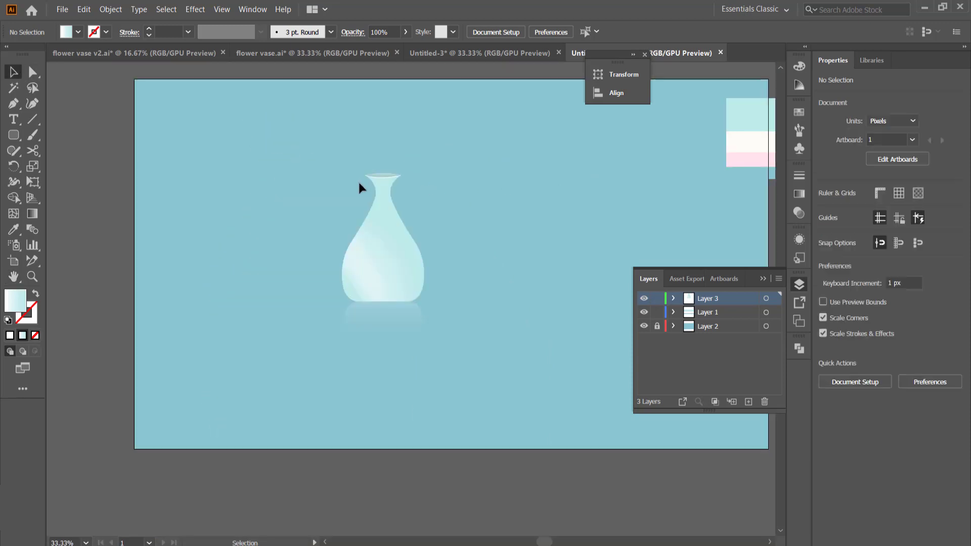
pyautogui.click(399, 248)
pyautogui.moveTo(398, 248); pyautogui.dragTo(388, 285)
pyautogui.click(518, 257)
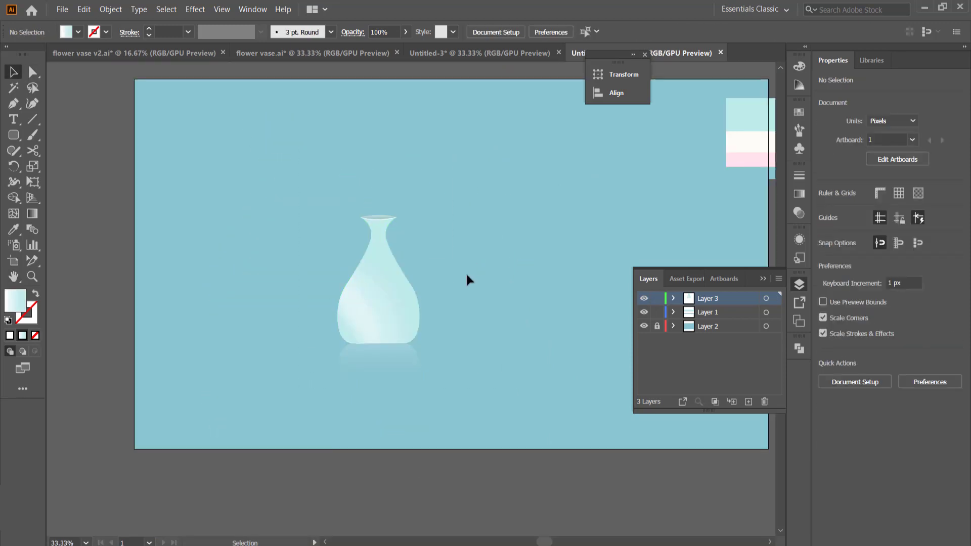
# Reshape the upper edge of the white rim near its ends with the Curvature tool to follow the mouth.
pyautogui.scroll(2, 517, 182)
pyautogui.scroll(5, 376, 172)
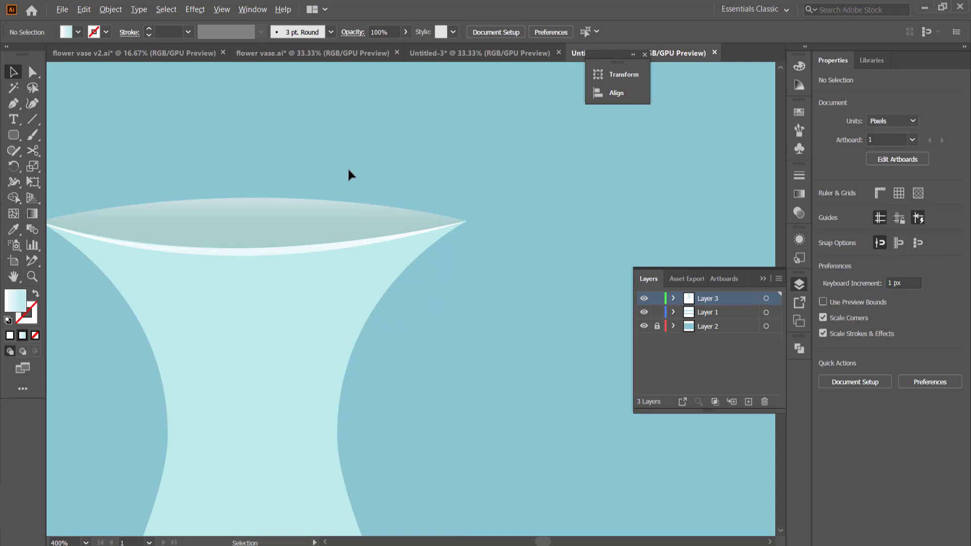
pyautogui.hotkey('shift', '`')
pyautogui.click(91, 237)
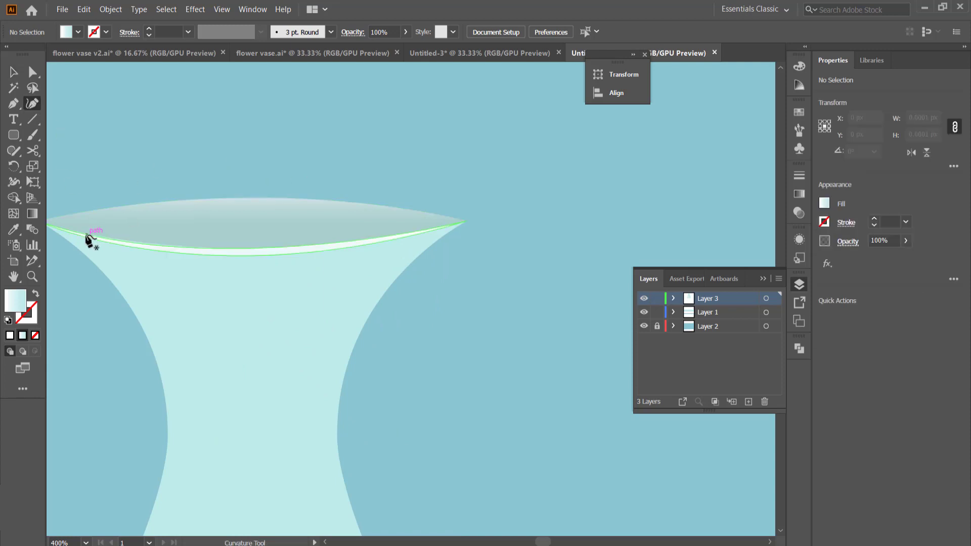
pyautogui.scroll(1, 89, 236)
pyautogui.scroll(2, 85, 229)
pyautogui.moveTo(121, 254); pyautogui.dragTo(123, 248)
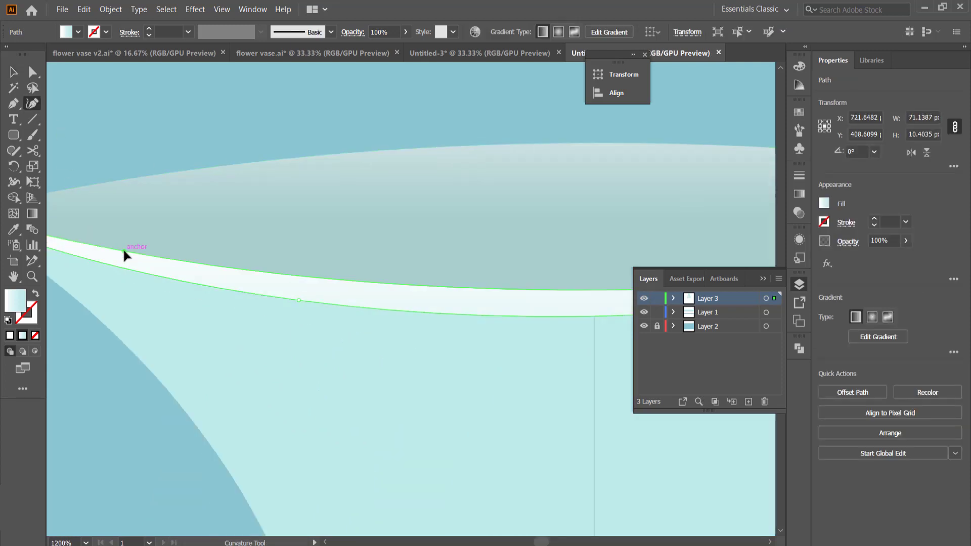
pyautogui.scroll(-2, 241, 188)
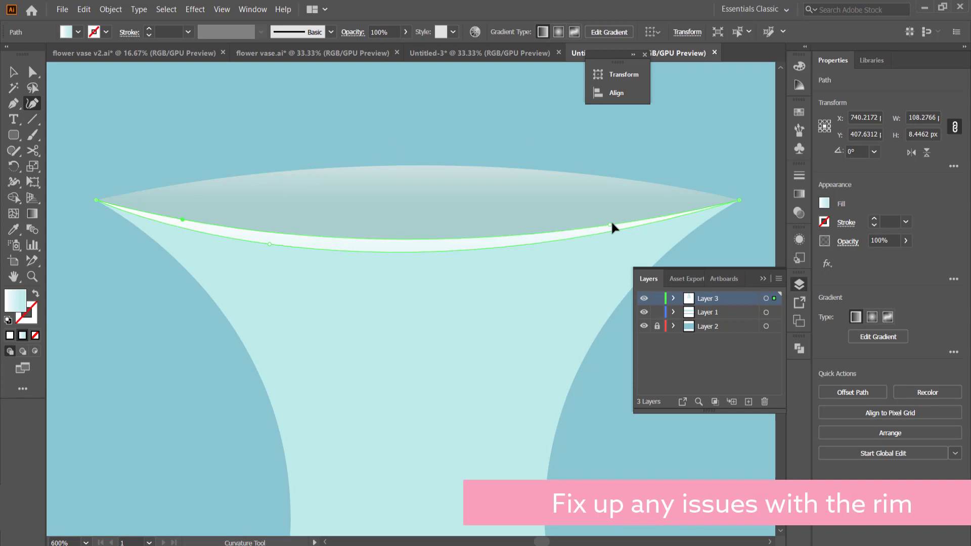
pyautogui.press('v')
pyautogui.click(477, 143)
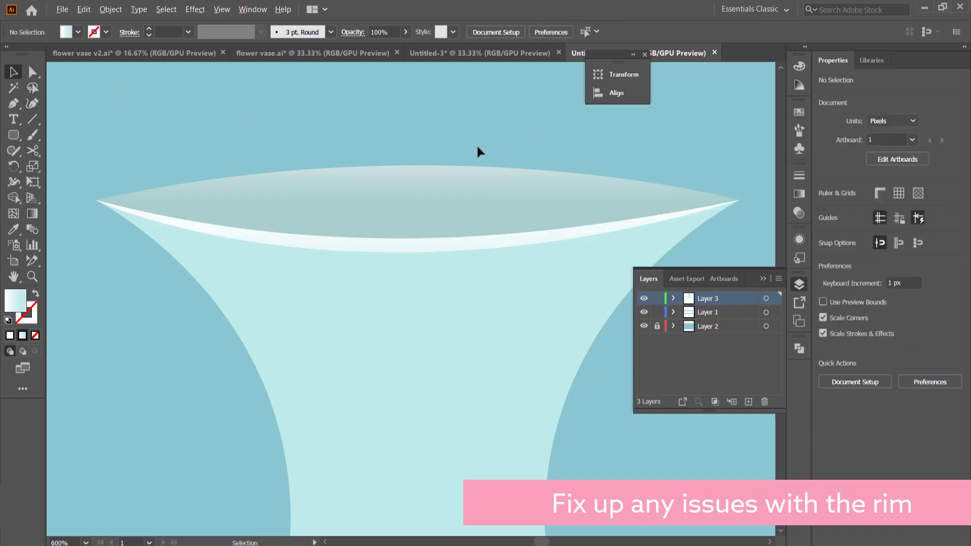
# Draw the outer edge of a stem beside the vase with the Pen tool, curving upward from its base to a tip.
pyautogui.hotkey('ctrl', '1')
pyautogui.press('space')
pyautogui.moveTo(675, 171); pyautogui.dragTo(355, 145)
pyautogui.scroll(-2, 516, 200)
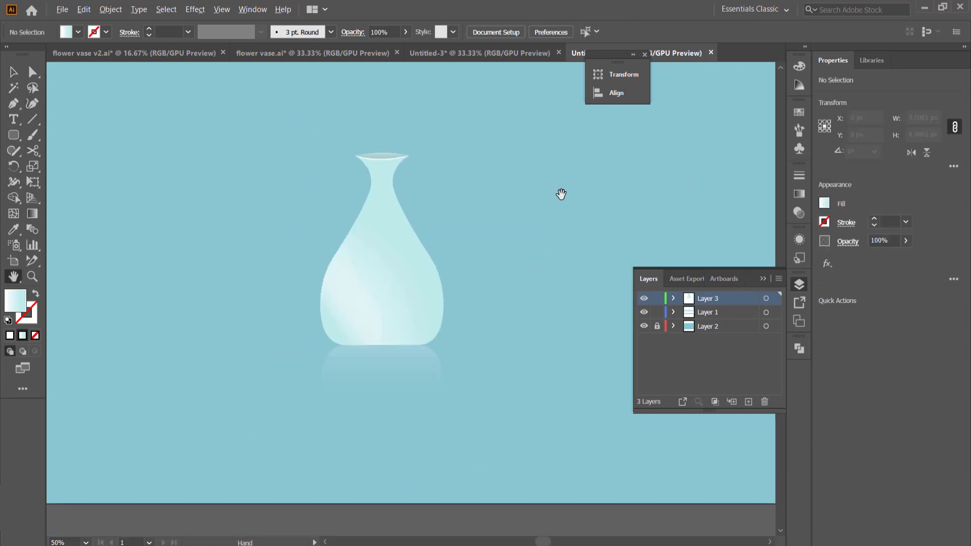
pyautogui.moveTo(559, 195); pyautogui.dragTo(418, 349)
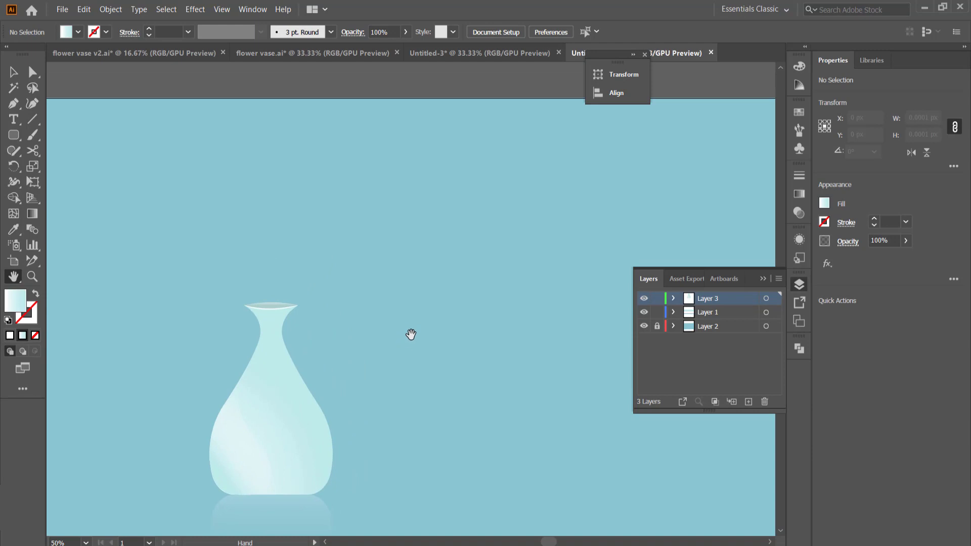
pyautogui.click(14, 104)
pyautogui.click(55, 100)
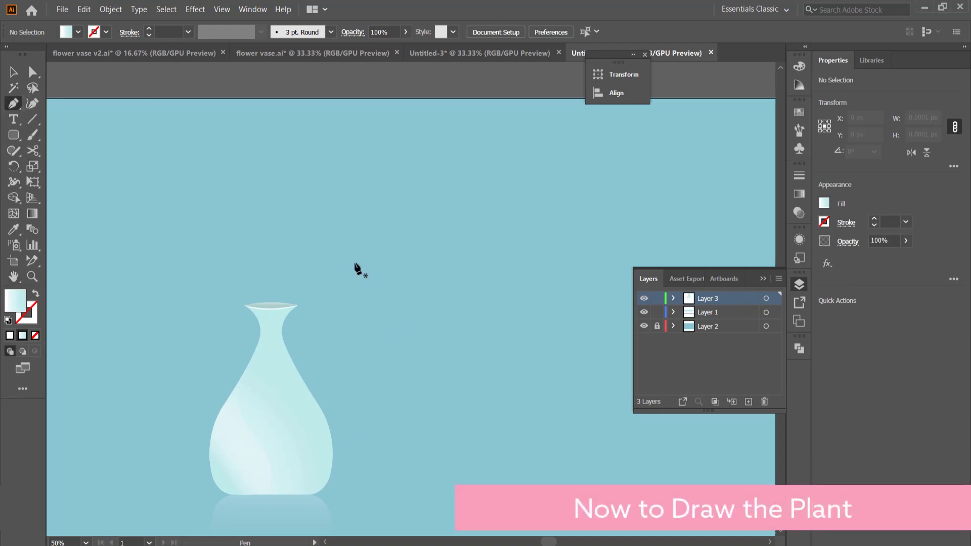
pyautogui.click(372, 354)
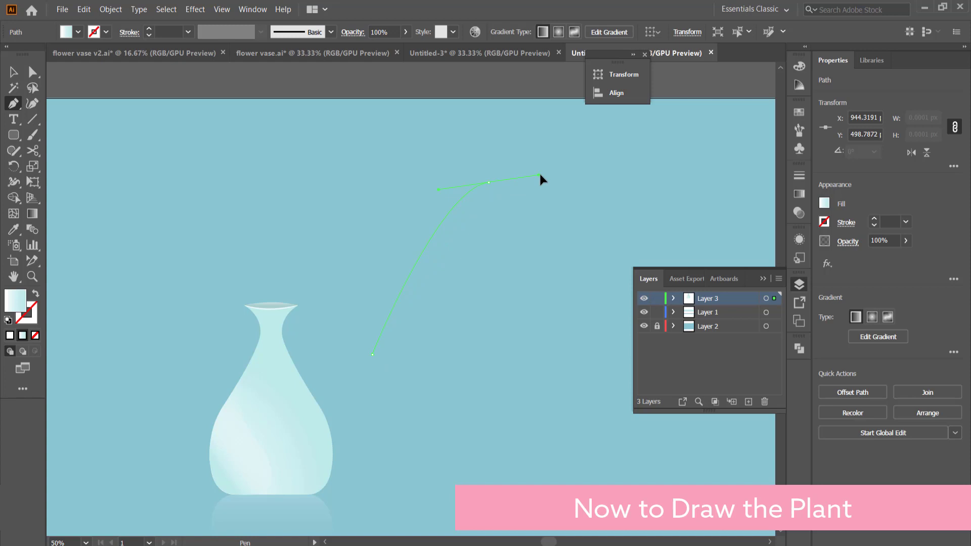
pyautogui.moveTo(620, 160); pyautogui.dragTo(620, 158)
# Close the stem with an inner curve back to its base, forming a thin tapered shape about 236 x 335 px.
pyautogui.keyDown('alt'); pyautogui.click(488, 182); pyautogui.keyUp('alt')
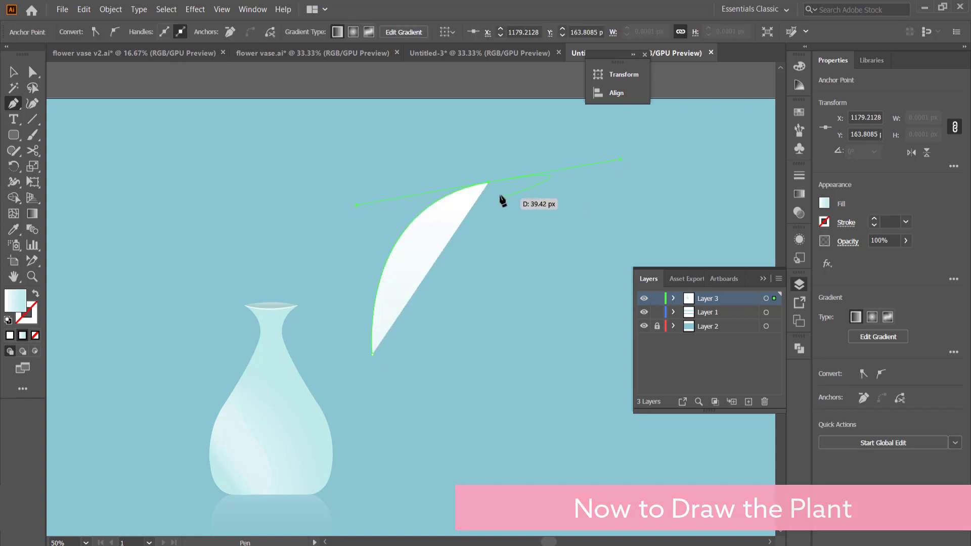
pyautogui.moveTo(373, 354); pyautogui.dragTo(362, 398)
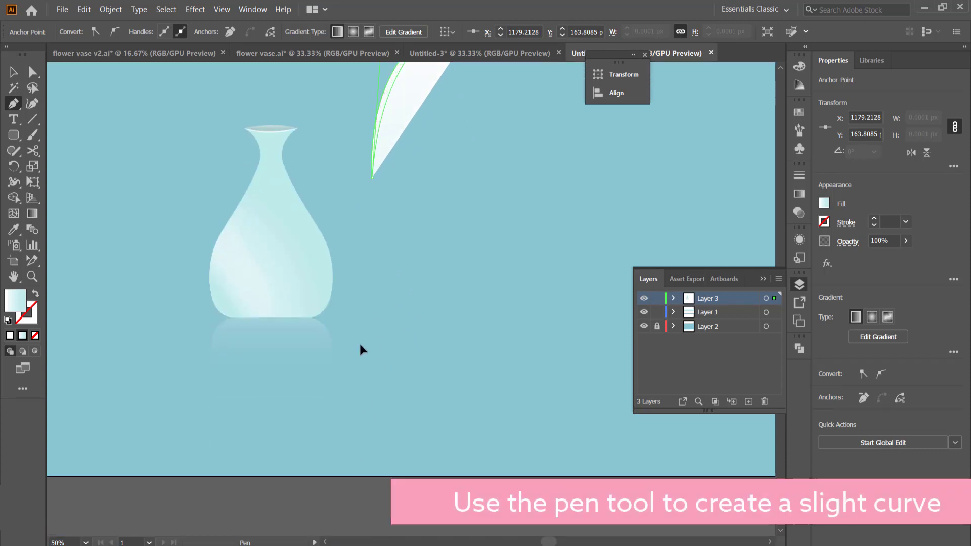
pyautogui.scroll(3, 359, 342)
pyautogui.press('v')
pyautogui.click(321, 120)
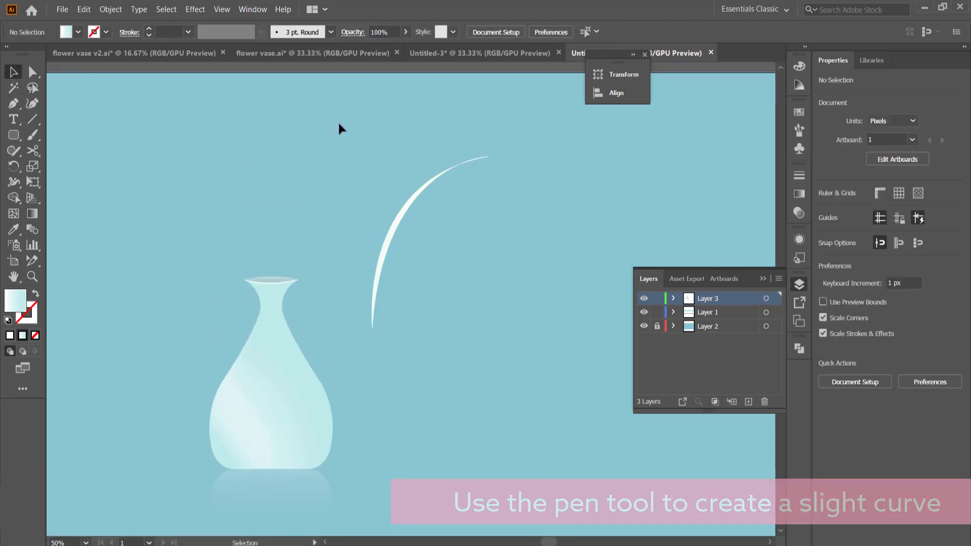
# Change the white stop of the stem's gradient to a medium brown swatch at 100% opacity.
pyautogui.click(403, 217)
pyautogui.click(800, 116)
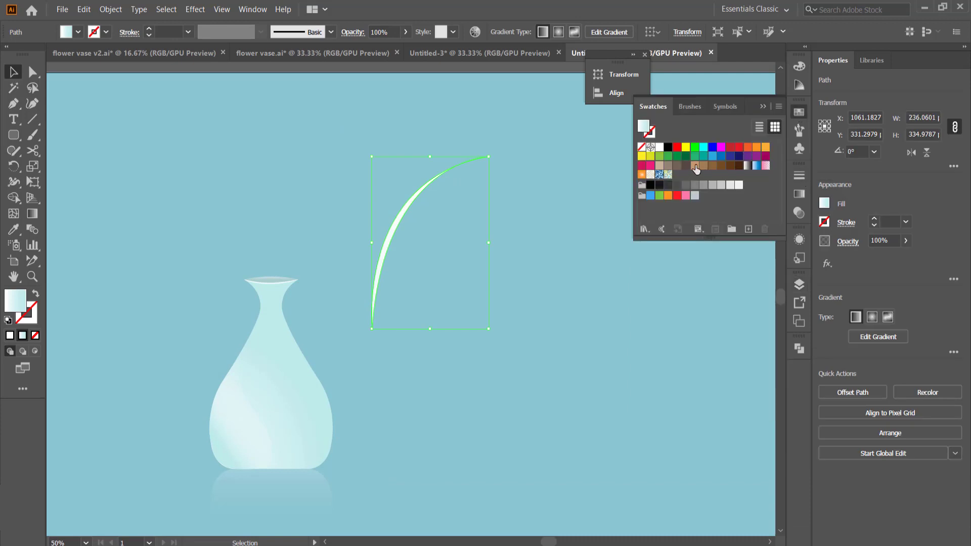
pyautogui.press('g')
pyautogui.click(429, 173)
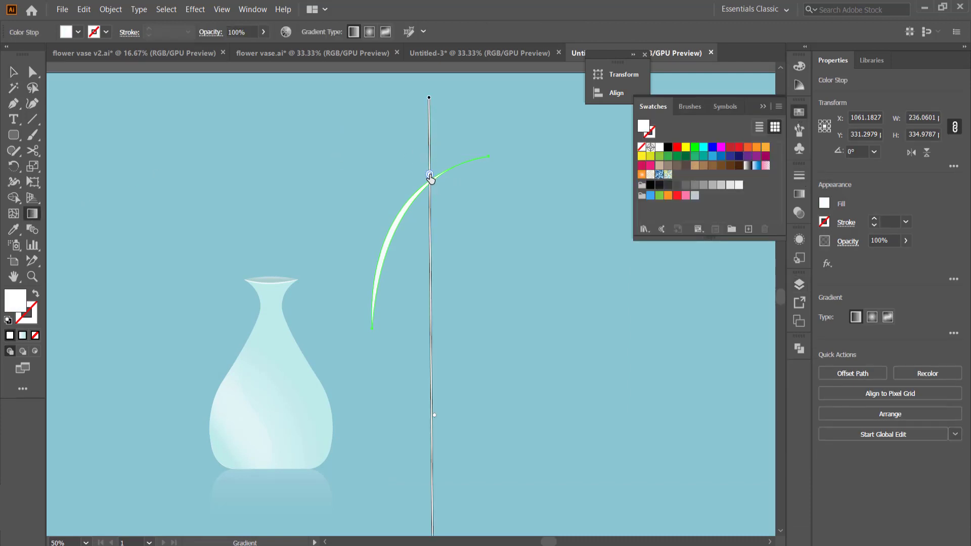
pyautogui.doubleClick(429, 174)
pyautogui.click(311, 231)
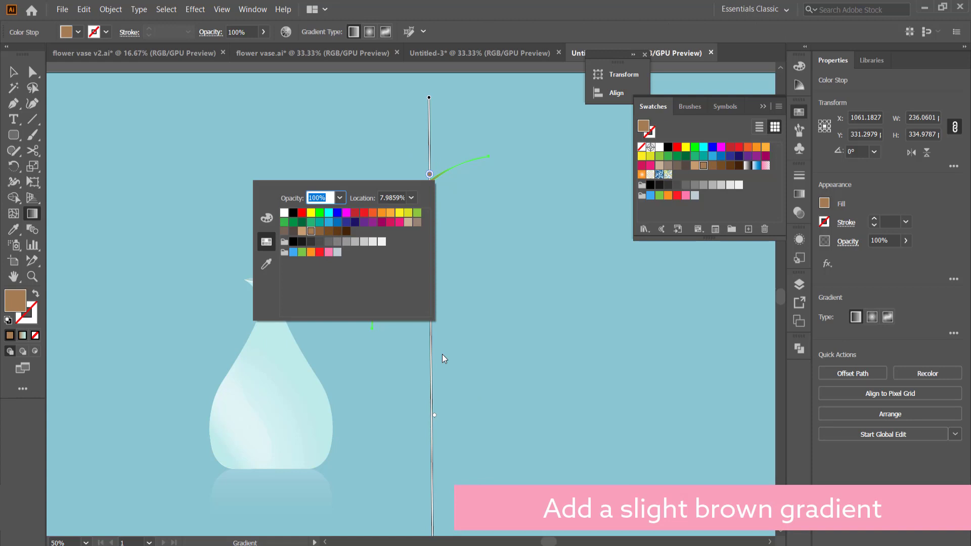
pyautogui.click(518, 371)
# Redraw the stem's gradient from its tip to its base and colour the lower stop a darker brown.
pyautogui.scroll(-8, 506, 362)
pyautogui.scroll(6, 437, 320)
pyautogui.scroll(-1, 457, 166)
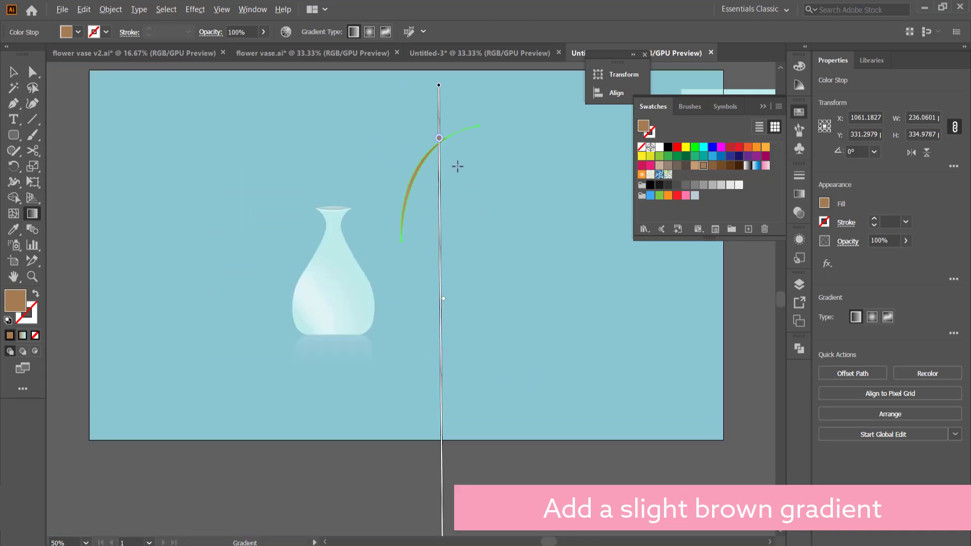
pyautogui.moveTo(452, 110); pyautogui.dragTo(424, 238)
pyautogui.doubleClick(424, 238)
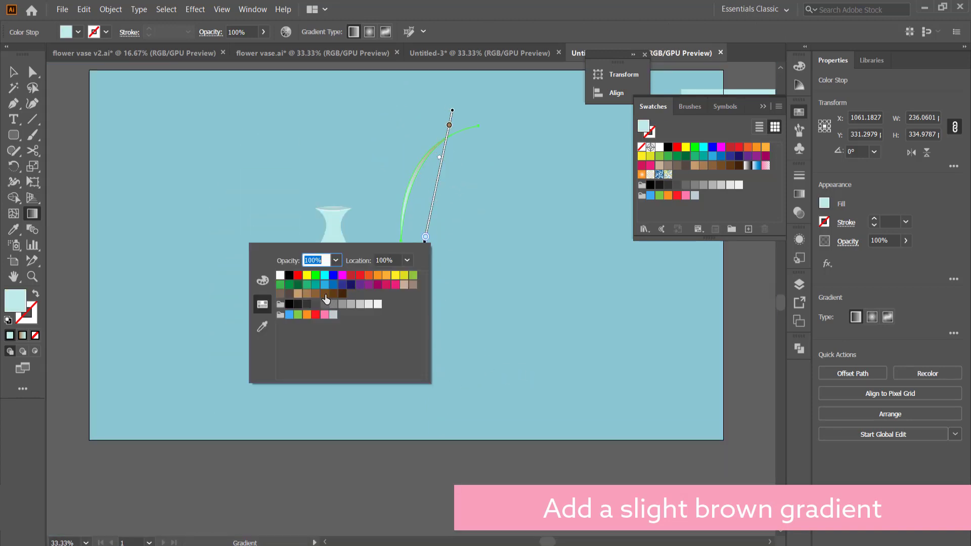
pyautogui.click(315, 293)
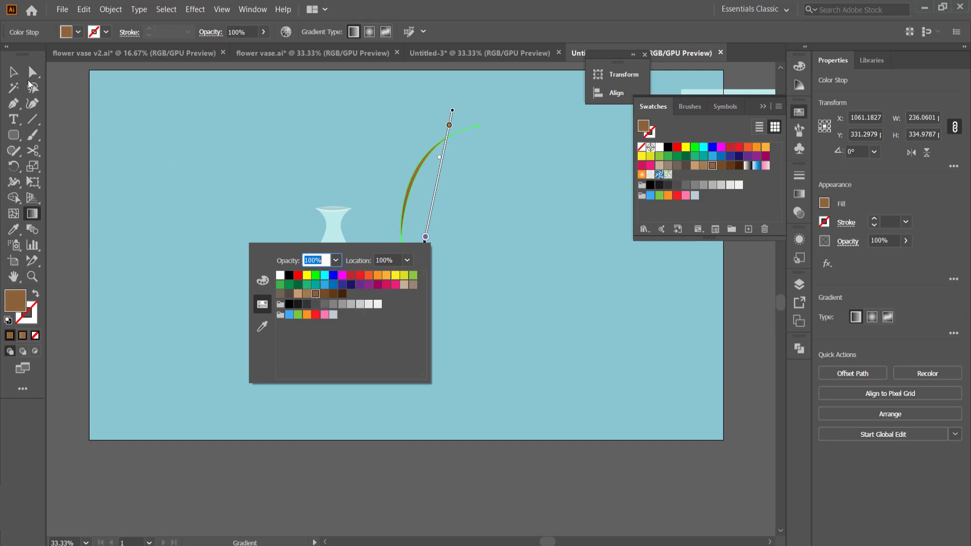
pyautogui.press('Escape')
pyautogui.click(14, 73)
pyautogui.click(372, 115)
# Reshape the stem's inner edge at three points with the Curvature tool, slimming its middle and lower part and thickening it near the tip.
pyautogui.scroll(1, 420, 146)
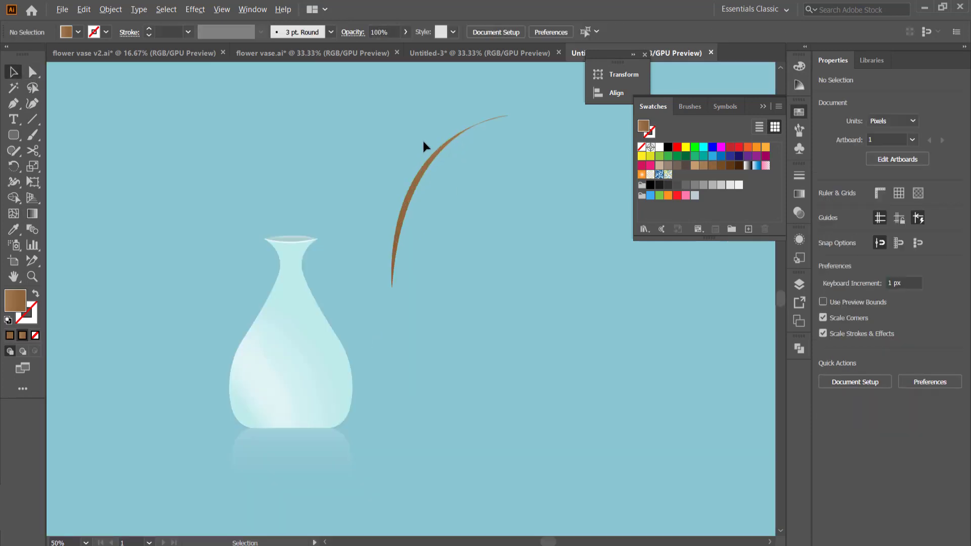
pyautogui.hotkey('shift', '`')
pyautogui.click(470, 129)
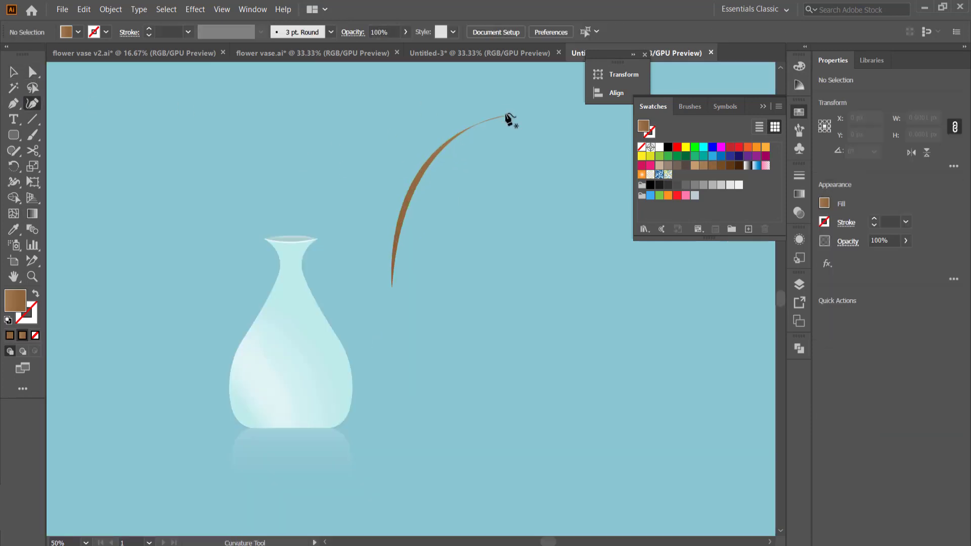
pyautogui.scroll(2, 457, 126)
pyautogui.click(486, 130)
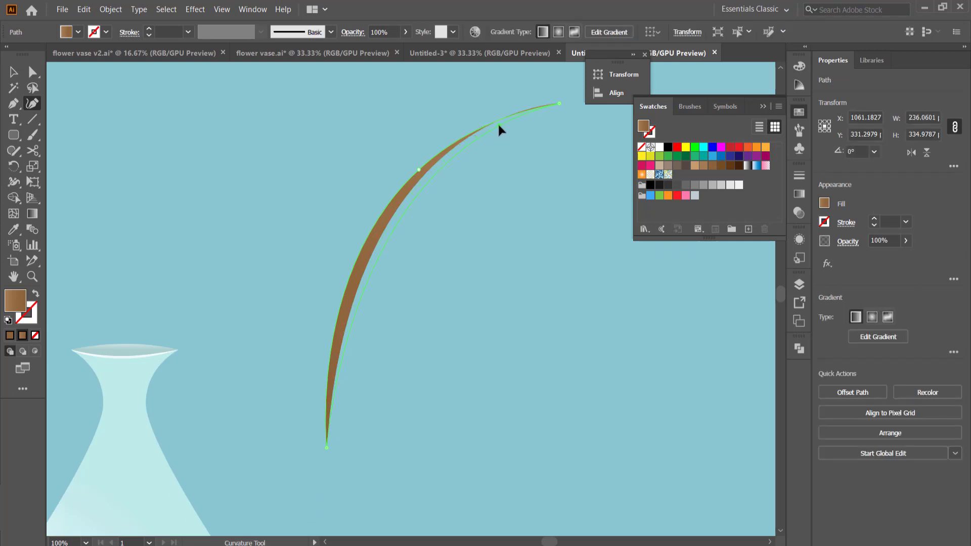
pyautogui.moveTo(499, 125); pyautogui.dragTo(513, 122)
pyautogui.moveTo(449, 167); pyautogui.dragTo(433, 164)
pyautogui.moveTo(360, 294); pyautogui.dragTo(353, 288)
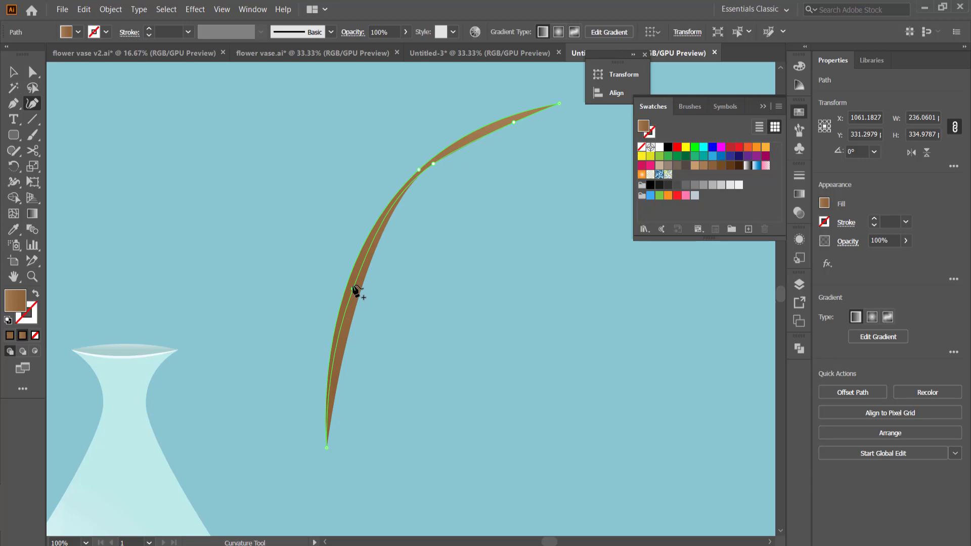
pyautogui.press('v')
pyautogui.click(223, 113)
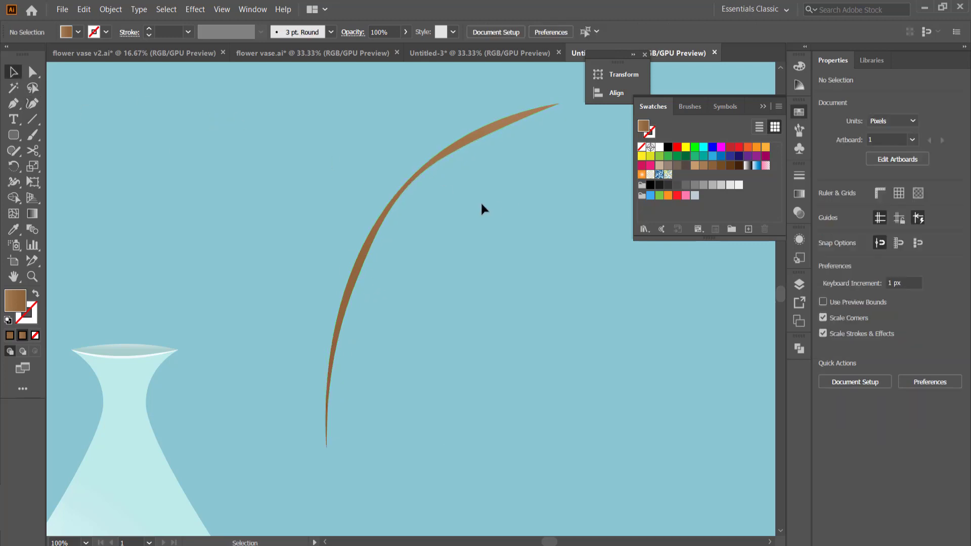
# Draw the lower half of a leaf above the vase with the Pen tool, curved underneath and about 151 x 52 px.
pyautogui.press('z')
pyautogui.keyDown('alt'); pyautogui.click(486, 189); pyautogui.keyUp('alt')
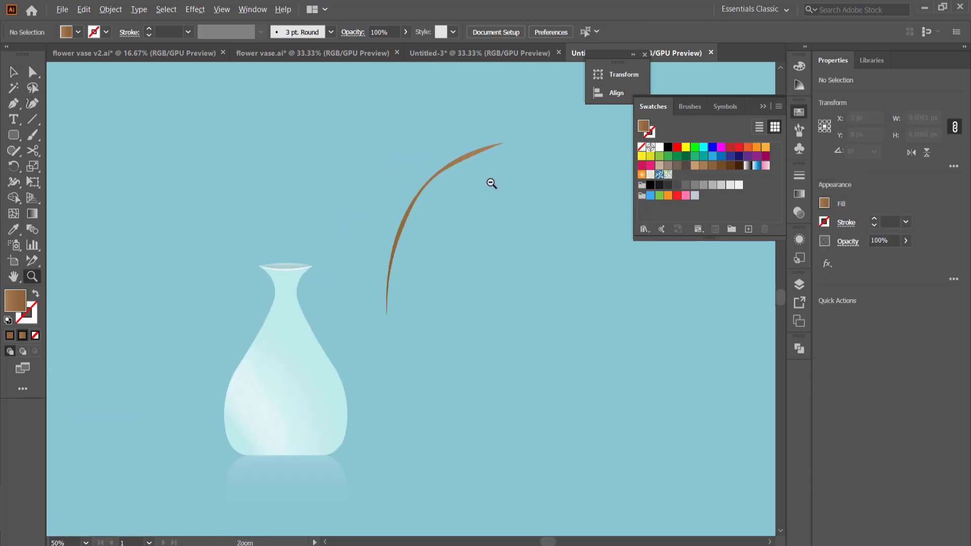
pyautogui.press('v')
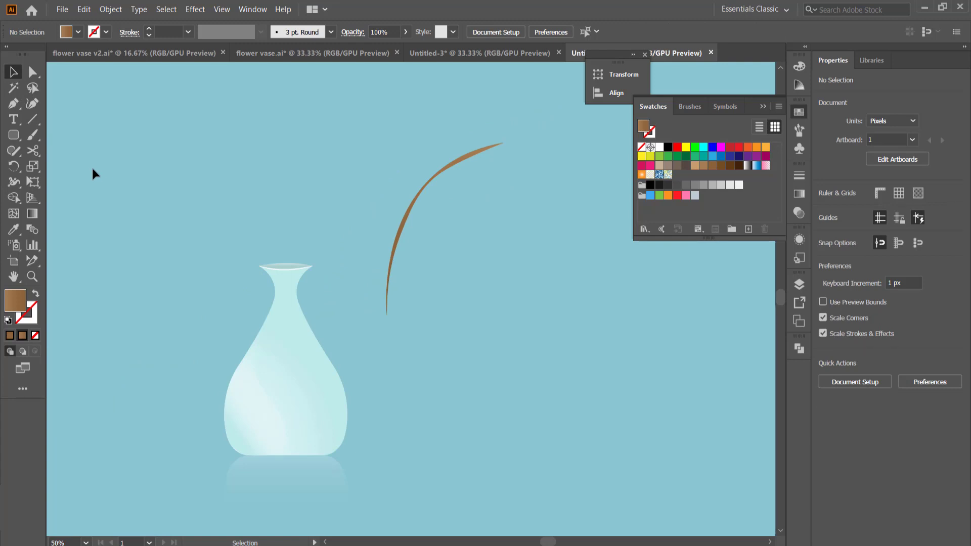
pyautogui.press('p')
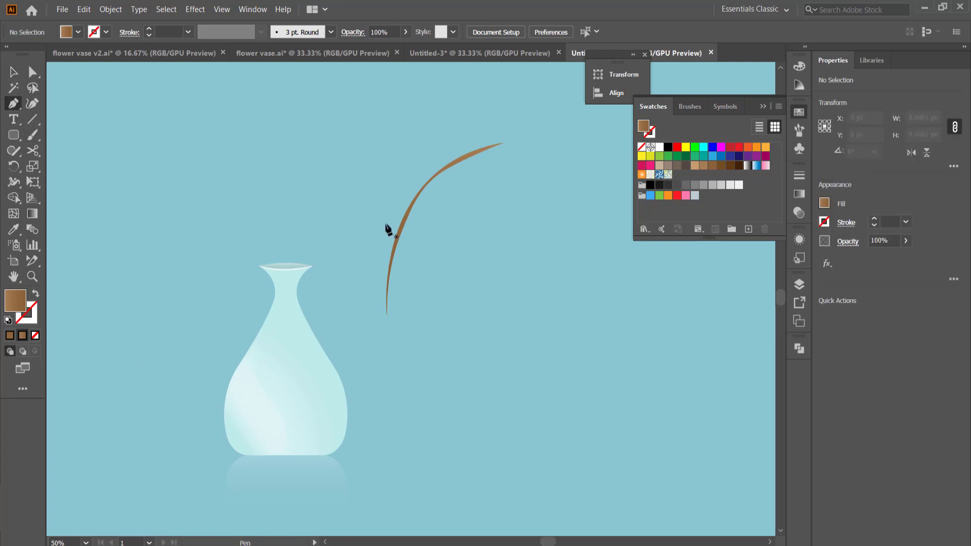
pyautogui.click(304, 158)
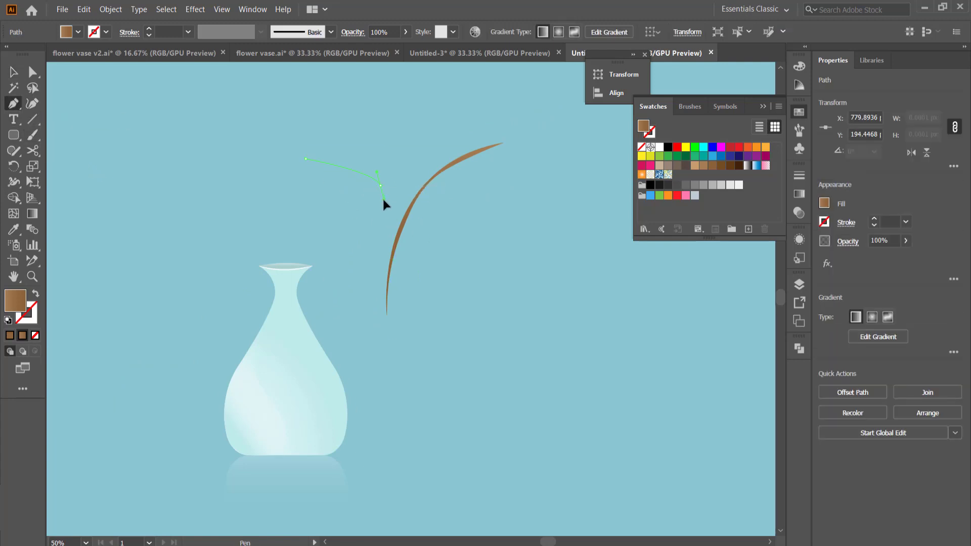
pyautogui.moveTo(430, 166); pyautogui.dragTo(455, 184)
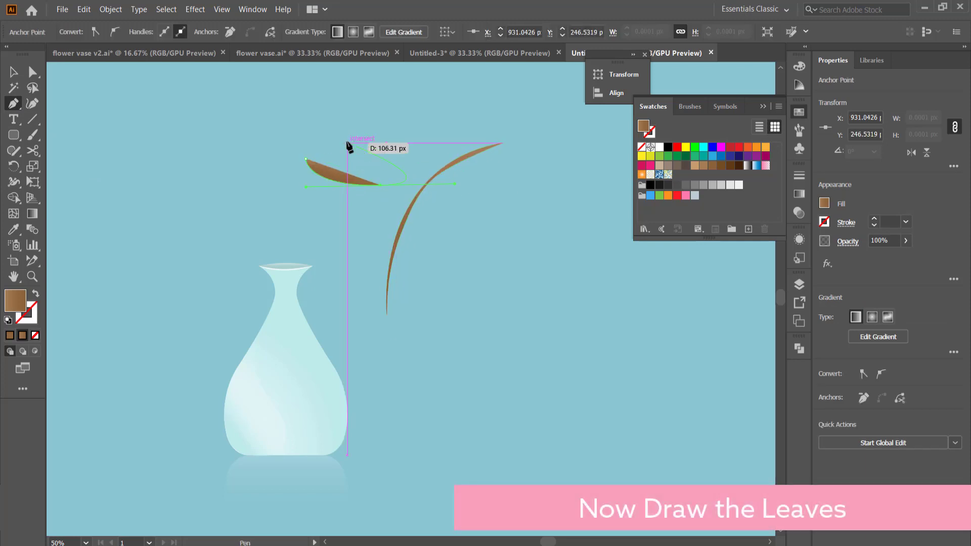
pyautogui.click(381, 186)
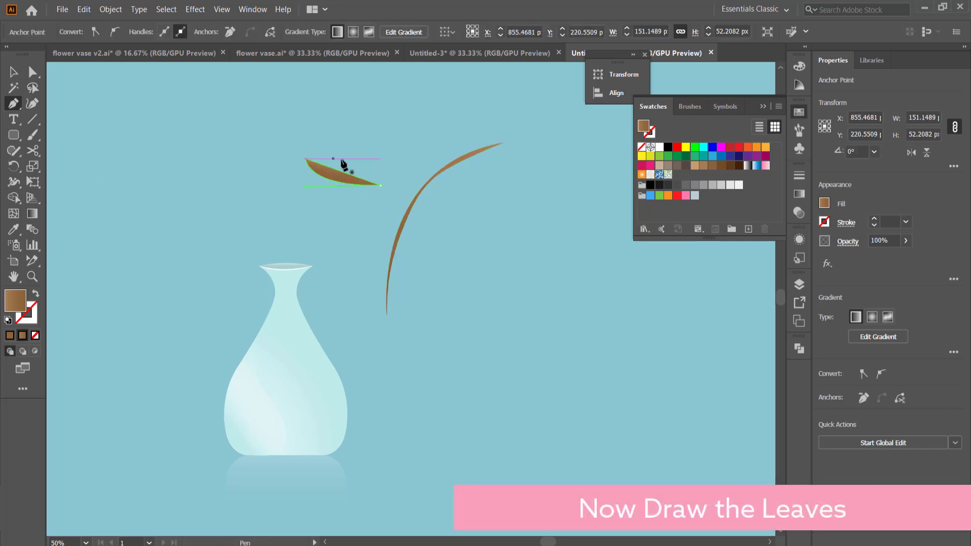
pyautogui.hotkey('ctrl', 'z')
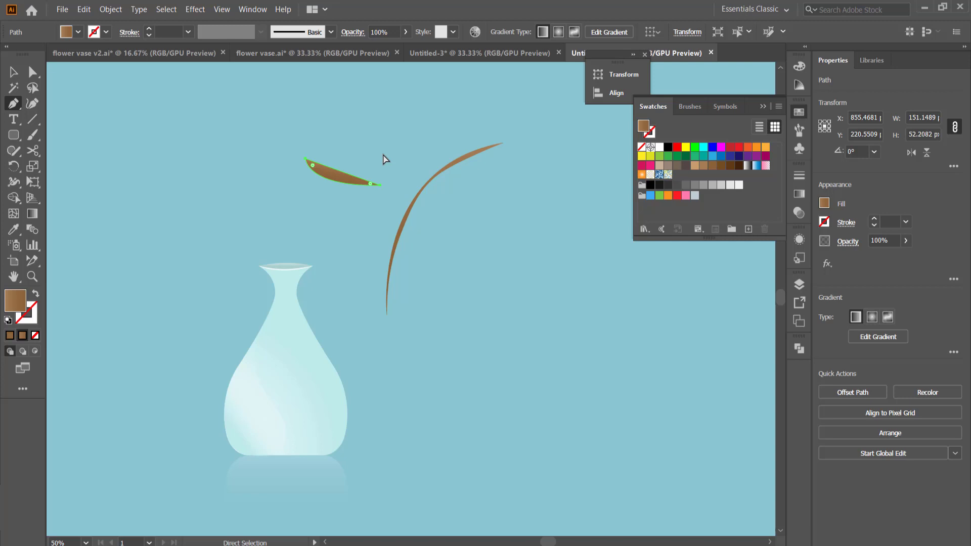
pyautogui.moveTo(307, 160); pyautogui.dragTo(282, 160)
pyautogui.hotkey('ctrl', 'z')
pyautogui.click(306, 160)
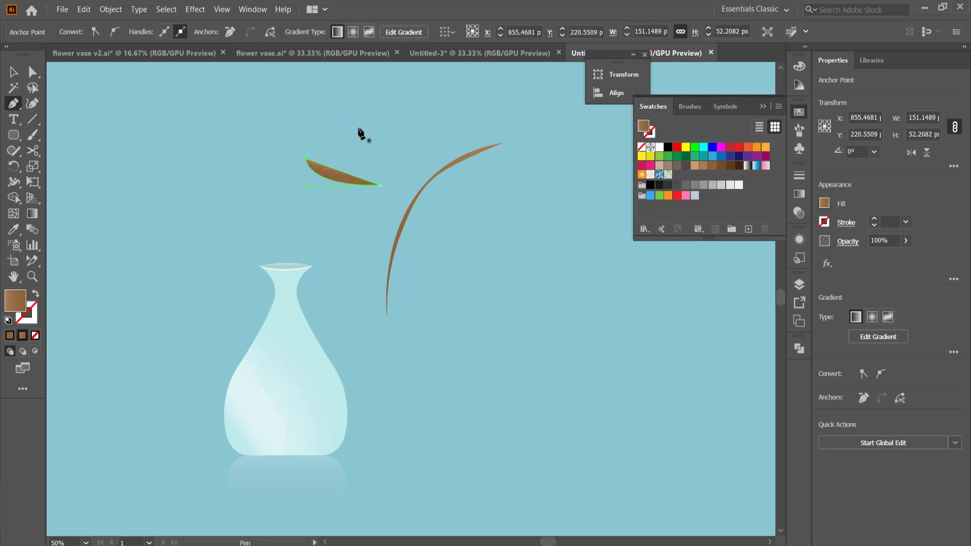
# Draw the leaf's upper half with the Pen tool between the same two tips, curving its outer edge upward, then deselect.
pyautogui.click(307, 160)
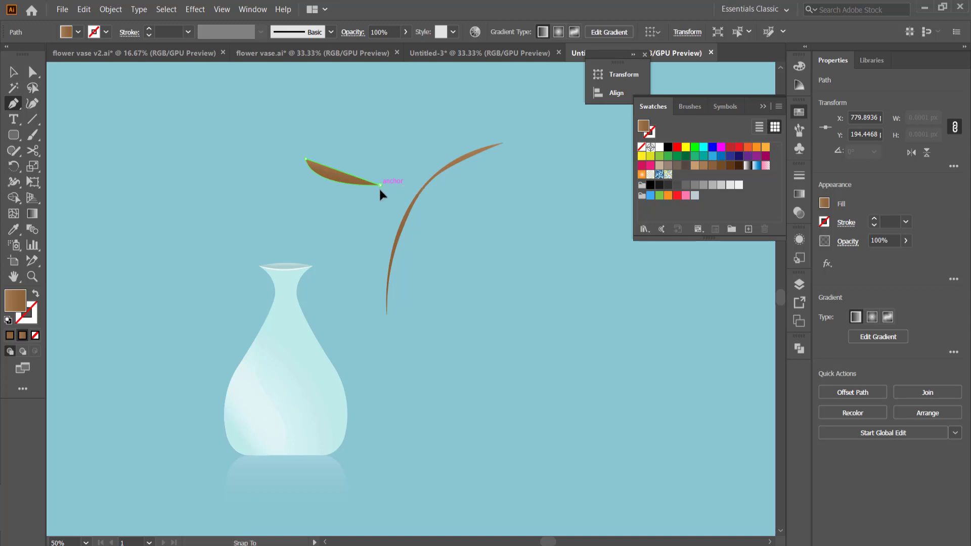
pyautogui.moveTo(405, 223); pyautogui.dragTo(423, 232)
pyautogui.moveTo(307, 160); pyautogui.dragTo(321, 173)
pyautogui.press('v')
pyautogui.click(209, 102)
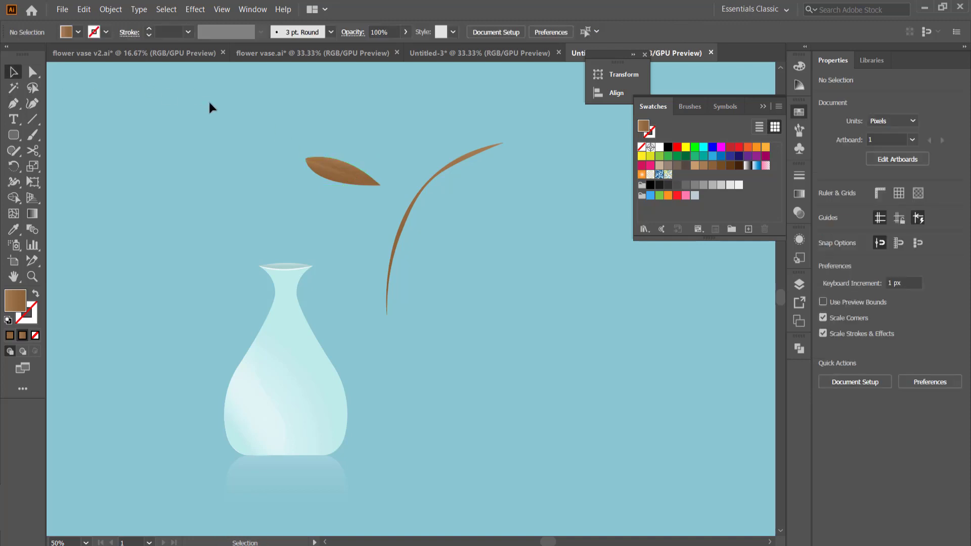
# Run the lower leaf half's gradient diagonally and colour its first stop dark green.
pyautogui.click(32, 214)
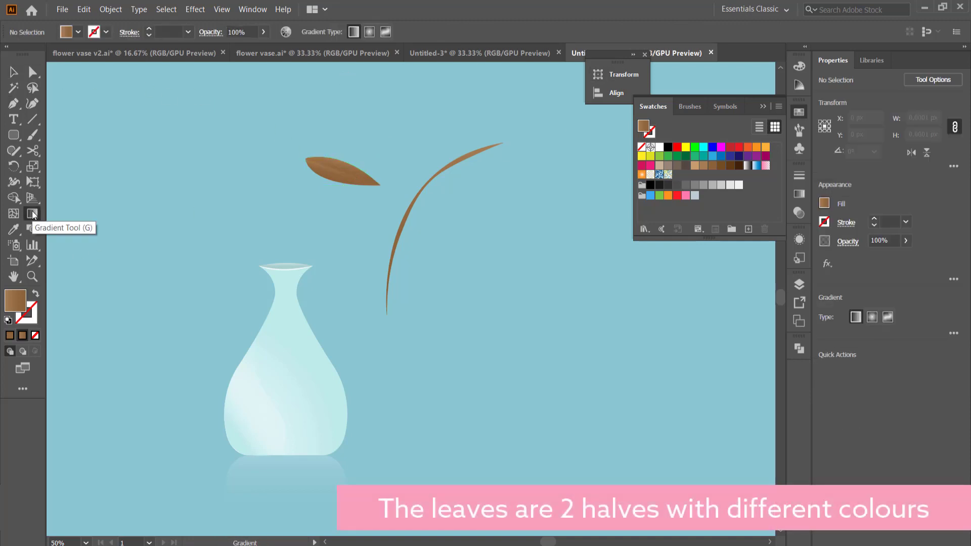
pyautogui.press('v')
pyautogui.click(331, 172)
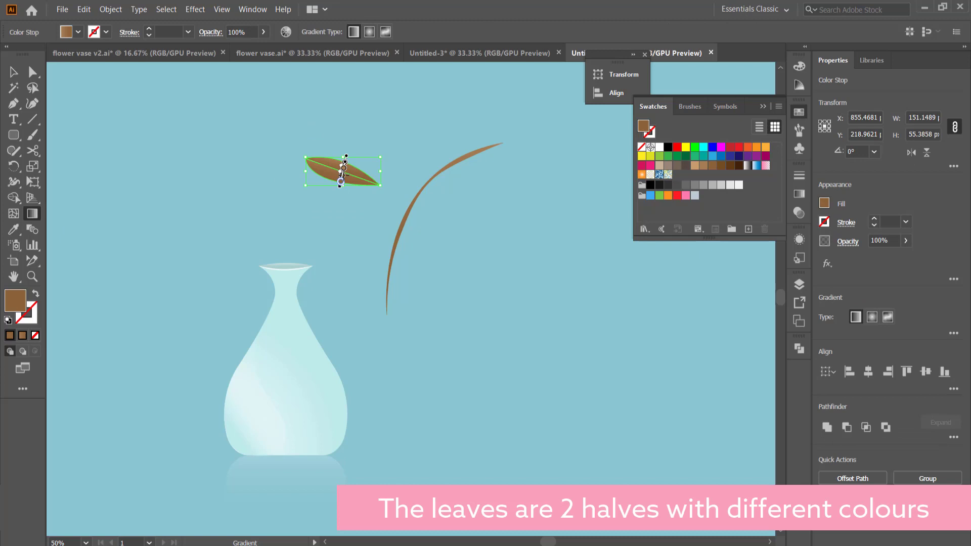
pyautogui.moveTo(316, 131)
pyautogui.mouseDown()
pyautogui.moveTo(369, 227)
pyautogui.moveTo(381, 231)
pyautogui.mouseUp()
pyautogui.doubleClick(324, 144)
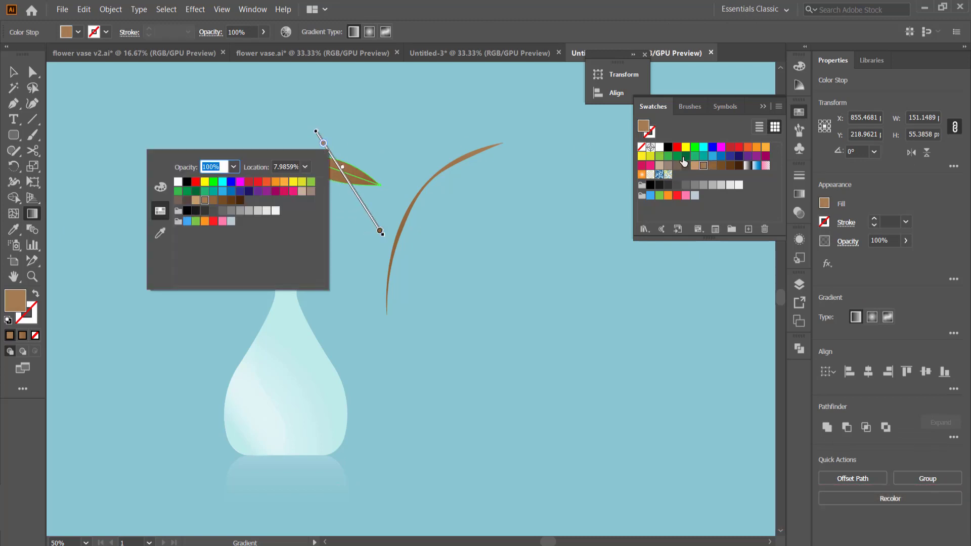
pyautogui.click(406, 188)
pyautogui.doubleClick(323, 144)
pyautogui.click(196, 191)
# Colour the end stop of the lower leaf half's gradient bright green and redraw the gradient along a longer diagonal.
pyautogui.doubleClick(380, 231)
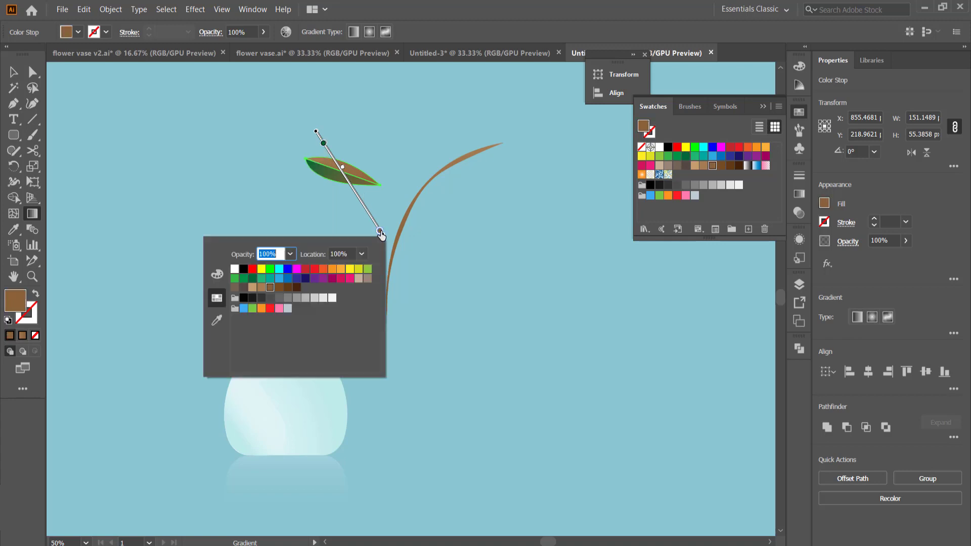
pyautogui.click(270, 279)
pyautogui.click(291, 124)
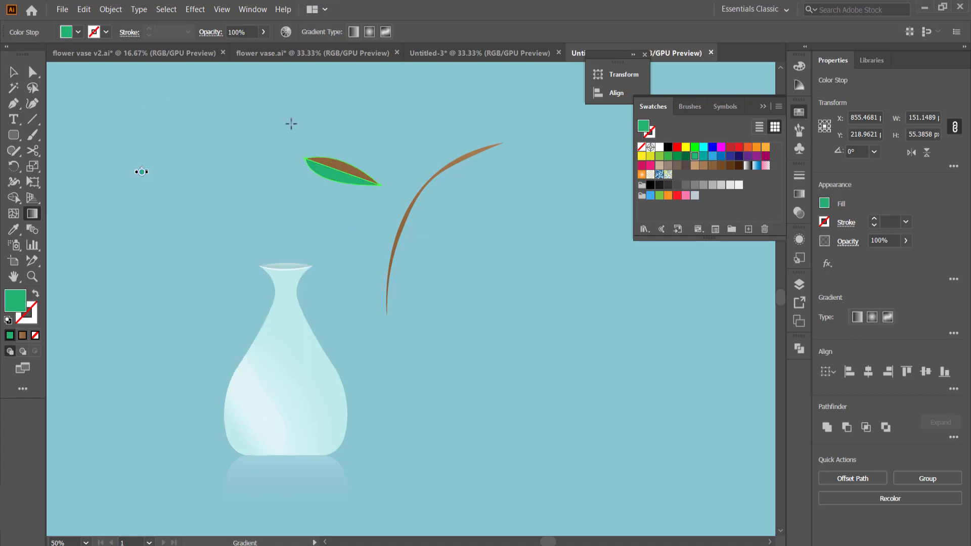
pyautogui.moveTo(287, 125)
pyautogui.mouseDown()
pyautogui.moveTo(362, 206)
pyautogui.moveTo(415, 239)
pyautogui.mouseUp()
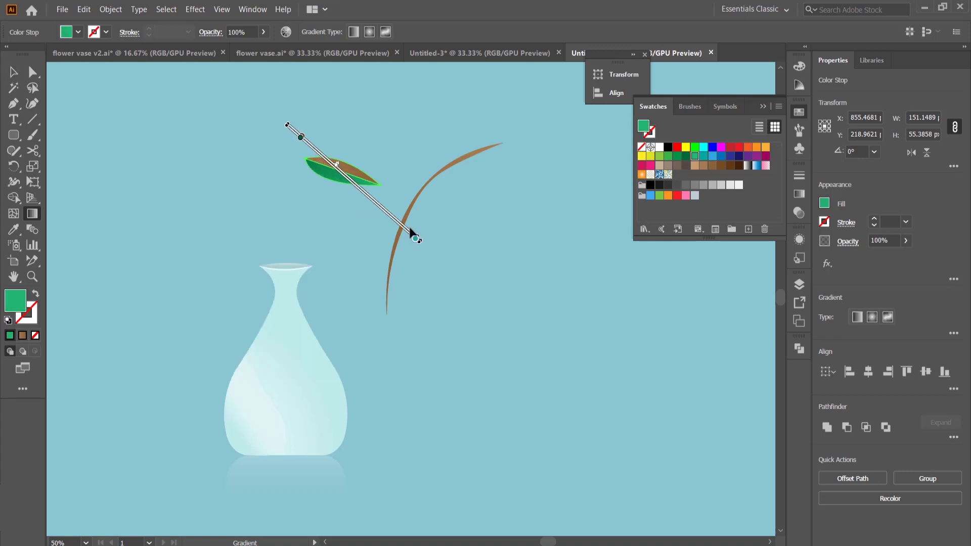
pyautogui.press('v')
# Isolate the leaf's upper half, redraw its gradient diagonally along the leaf and colour the first stop dark green.
pyautogui.click(348, 170)
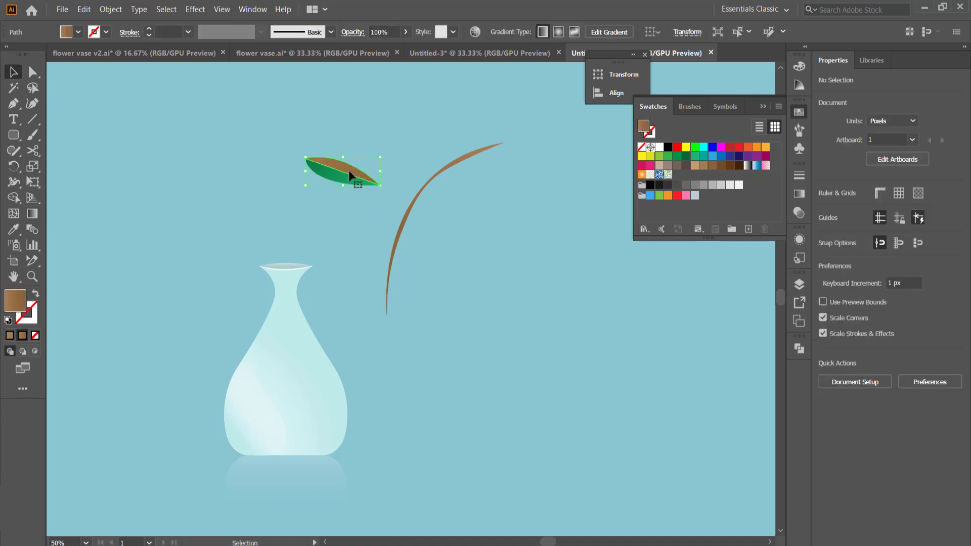
pyautogui.doubleClick(344, 167)
pyautogui.click(32, 214)
pyautogui.moveTo(338, 120); pyautogui.dragTo(342, 181)
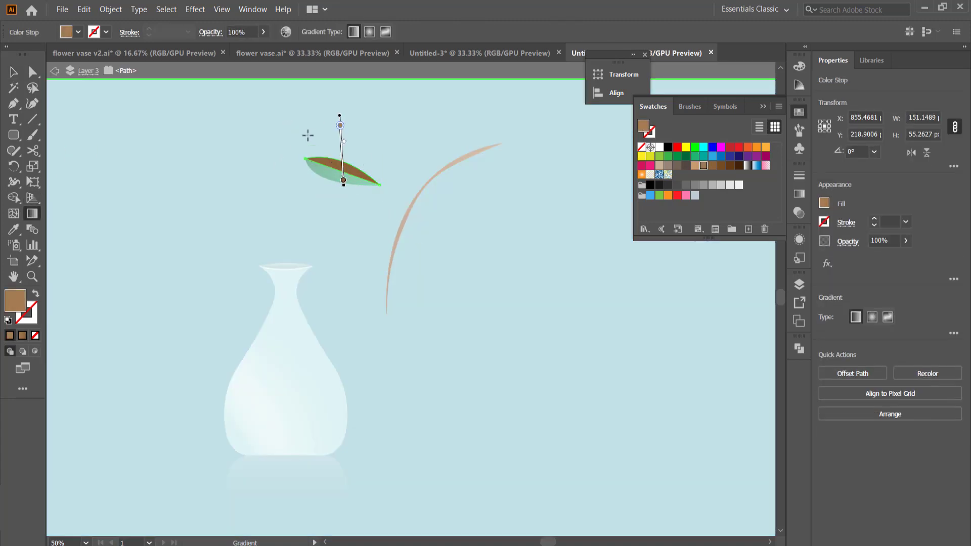
pyautogui.moveTo(301, 138); pyautogui.dragTo(381, 202)
pyautogui.doubleClick(311, 147)
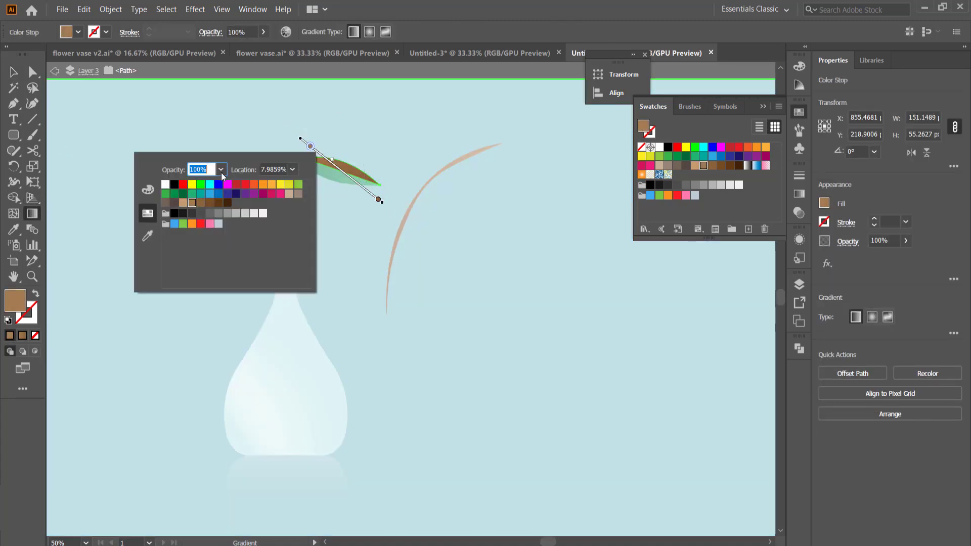
pyautogui.click(186, 198)
# Colour the end stop of the upper leaf half's gradient bright green and exit isolation mode.
pyautogui.click(379, 200)
pyautogui.doubleClick(378, 199)
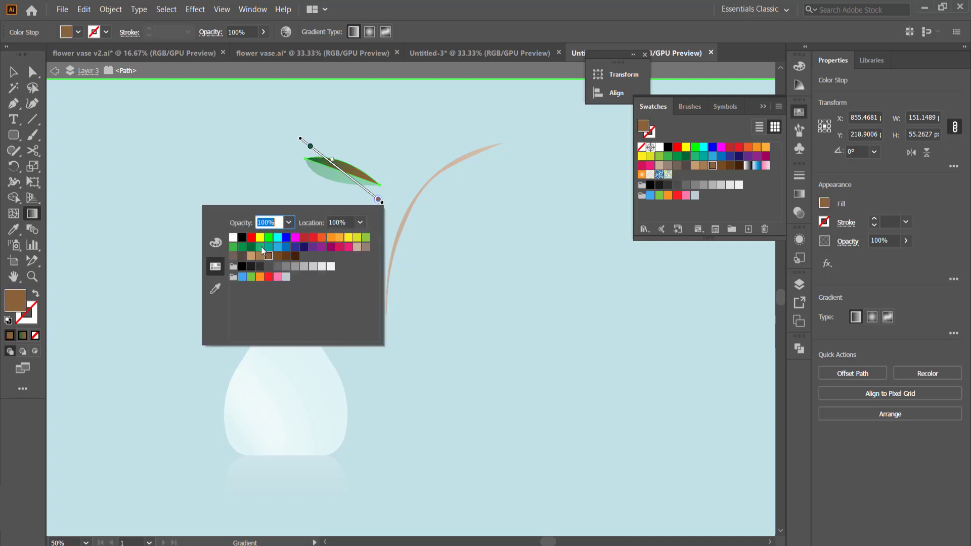
pyautogui.click(261, 247)
pyautogui.click(229, 134)
pyautogui.click(70, 72)
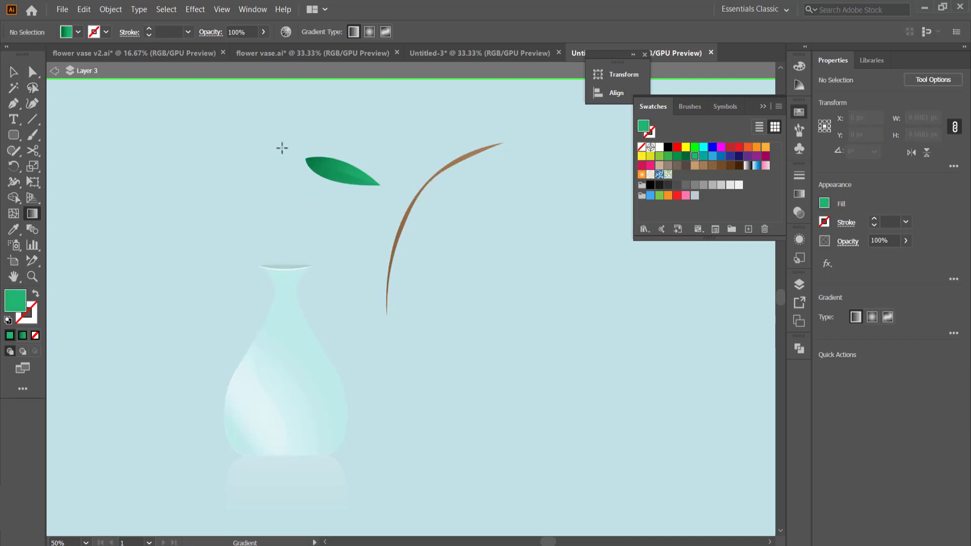
pyautogui.press('Escape')
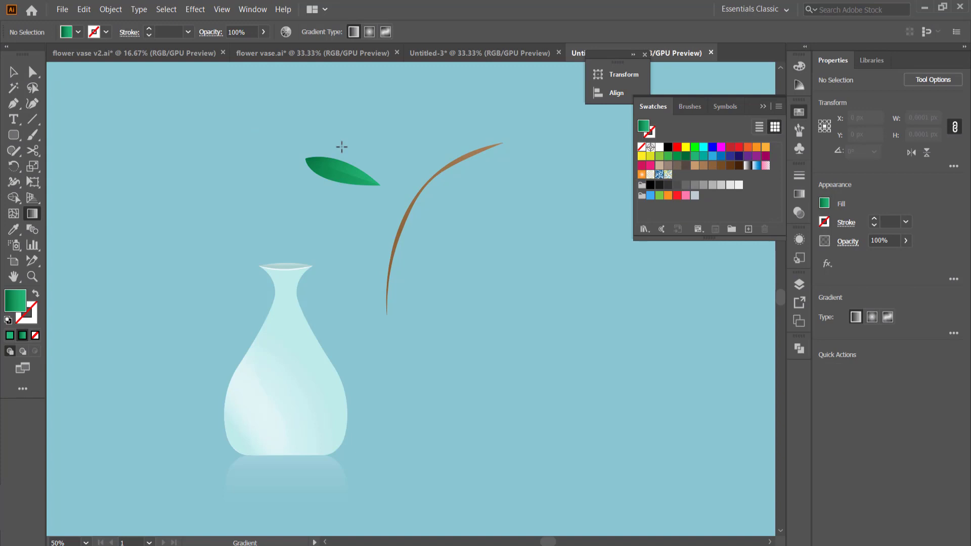
# Move both leaf halves together onto the left side of the lower stem and place a duplicate leaf on the opposite side.
pyautogui.scroll(1, 336, 177)
pyautogui.click(13, 72)
pyautogui.click(335, 164)
pyautogui.hotkey('ctrl', 't')
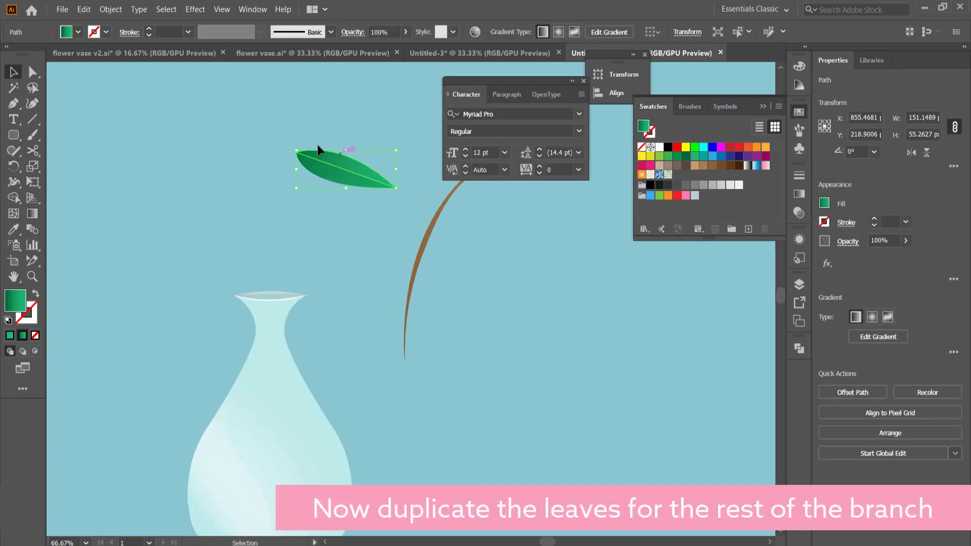
pyautogui.moveTo(296, 150); pyautogui.dragTo(448, 292)
pyautogui.hotkey('ctrl', 'z')
pyautogui.keyDown('shift'); pyautogui.click(360, 183); pyautogui.keyUp('shift')
pyautogui.click(407, 200)
pyautogui.hotkey('ctrl', 'z')
pyautogui.moveTo(359, 209); pyautogui.dragTo(451, 288)
pyautogui.click(518, 230)
pyautogui.scroll(2, 593, 250)
pyautogui.scroll(1, 592, 248)
pyautogui.scroll(-2, 448, 236)
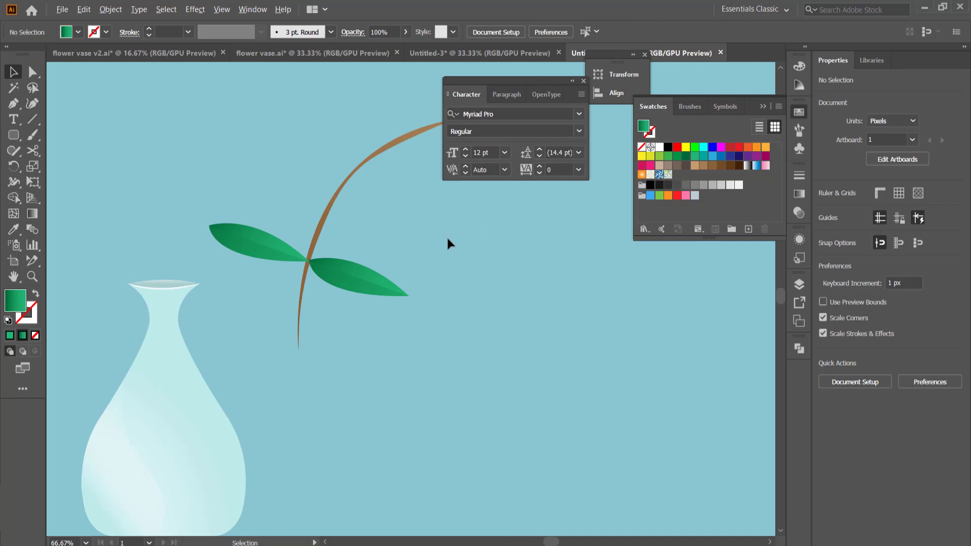
# Duplicate the leaf pair twice further up the stem and rotate the uppermost copy to about 355.37°.
pyautogui.scroll(2, 406, 263)
pyautogui.moveTo(248, 267); pyautogui.dragTo(376, 405)
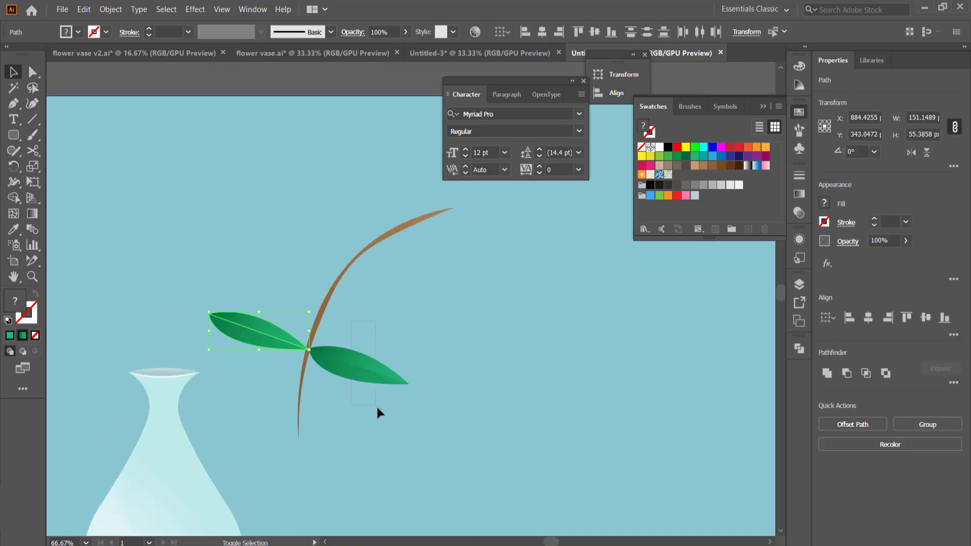
pyautogui.moveTo(347, 358); pyautogui.dragTo(396, 261)
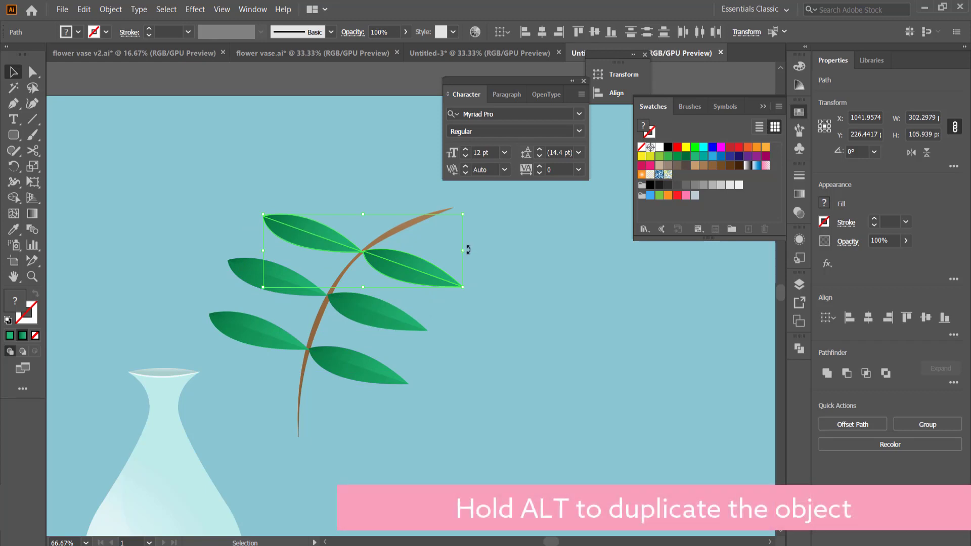
pyautogui.moveTo(466, 253); pyautogui.dragTo(466, 261)
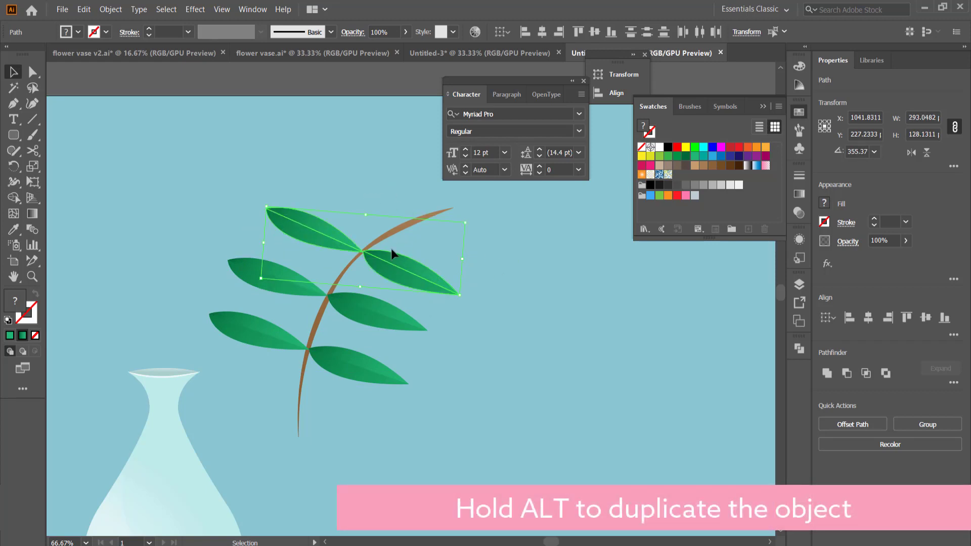
# Duplicate the rotated leaf pair near the stem's tip and rotate the copy further clockwise to follow the curve.
pyautogui.moveTo(392, 253); pyautogui.dragTo(447, 221)
pyautogui.moveTo(521, 257)
pyautogui.mouseDown()
pyautogui.moveTo(518, 273)
pyautogui.moveTo(508, 260)
pyautogui.mouseUp()
pyautogui.click(408, 155)
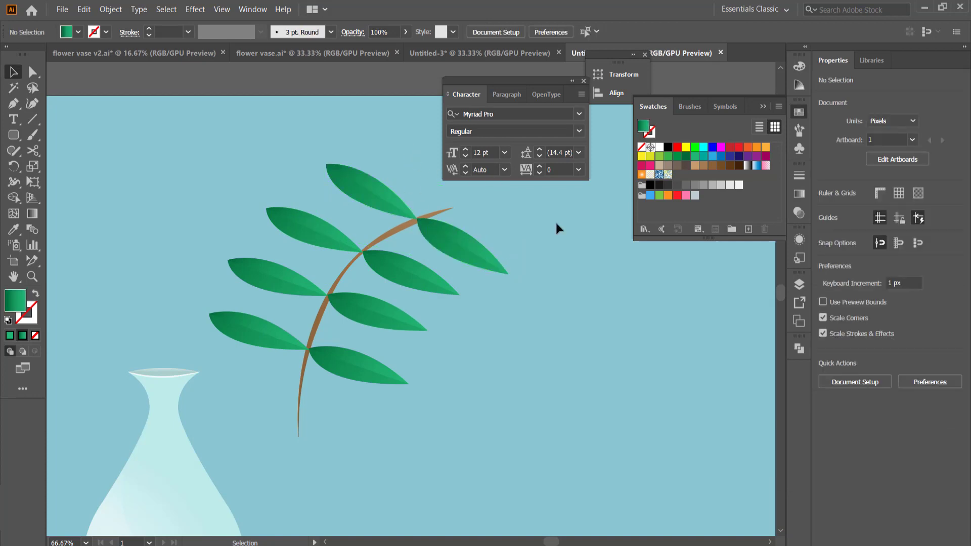
# Expand Layer 3 and move the stem path to the top of its stacking order, above all the leaves.
pyautogui.click(798, 281)
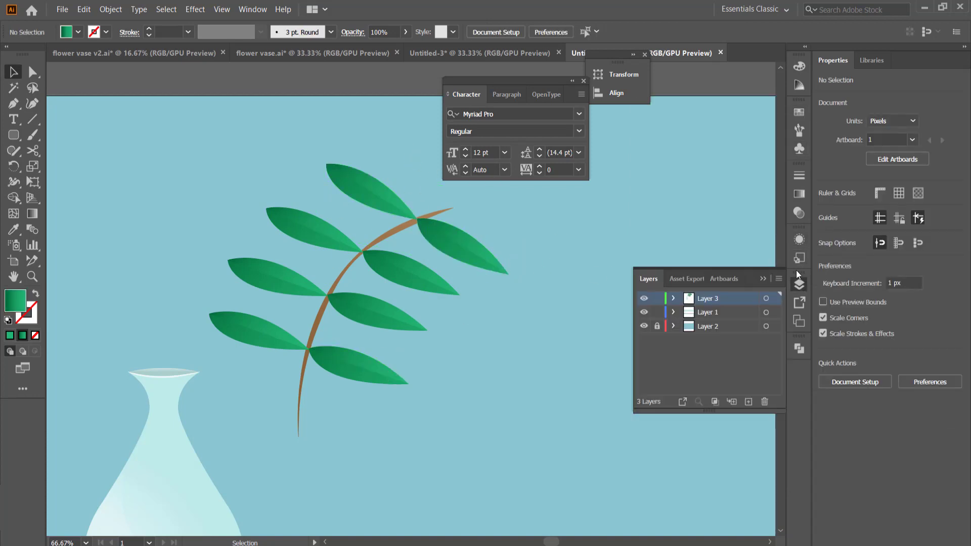
pyautogui.click(673, 300)
pyautogui.scroll(-1, 723, 336)
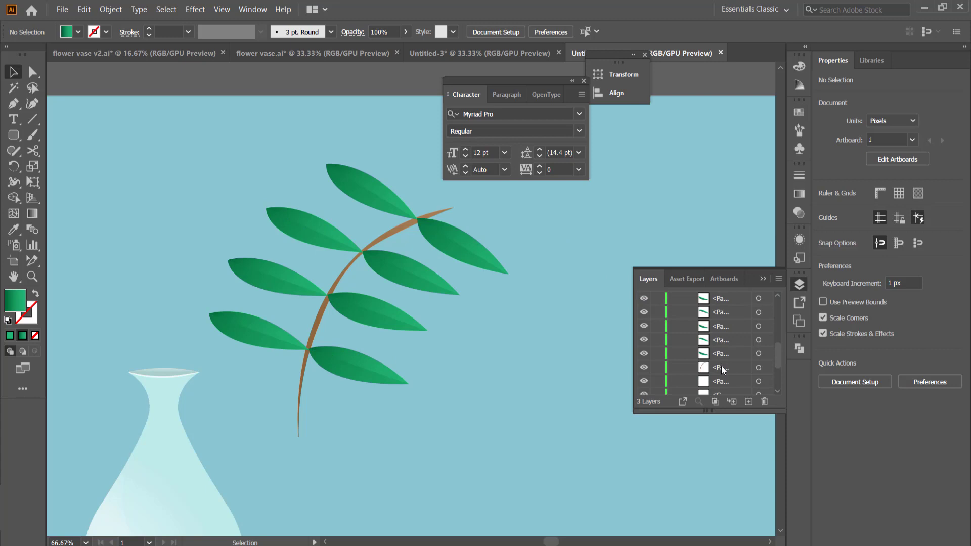
pyautogui.moveTo(722, 369); pyautogui.dragTo(718, 309)
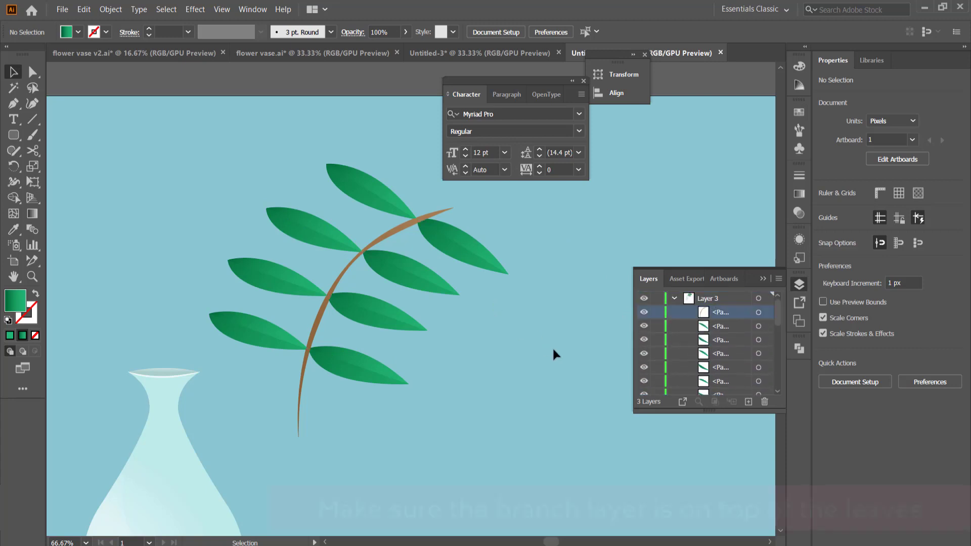
# Select the whole branch with its leaves and move it so the stem's lower end sits inside the vase's neck.
pyautogui.hotkey('ctrl', 'a')
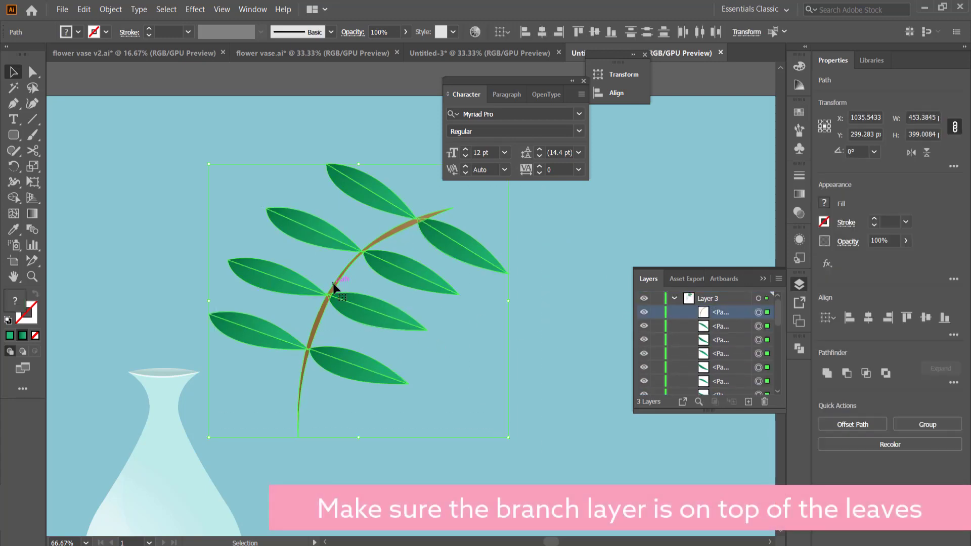
pyautogui.moveTo(334, 288); pyautogui.dragTo(199, 269)
pyautogui.click(459, 453)
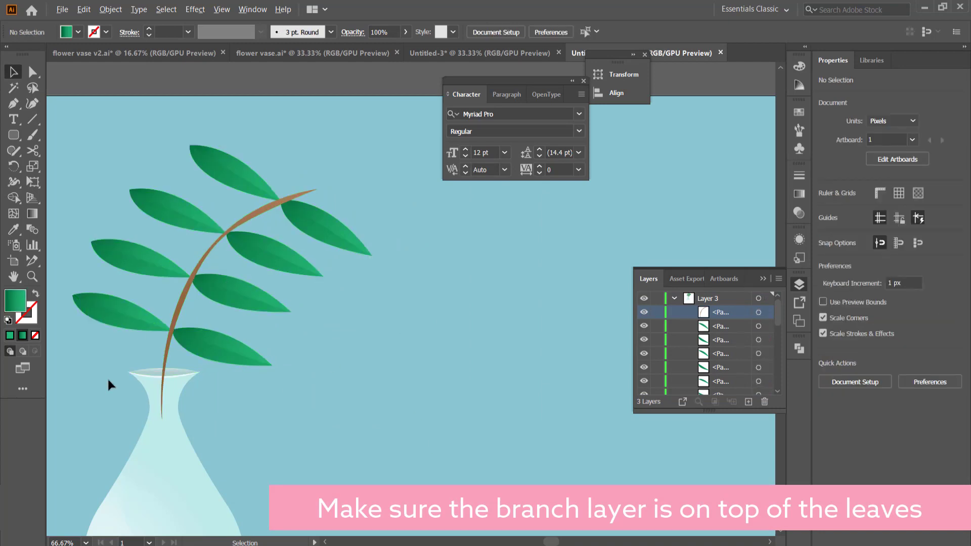
pyautogui.scroll(1, 63, 371)
pyautogui.scroll(-1, 68, 363)
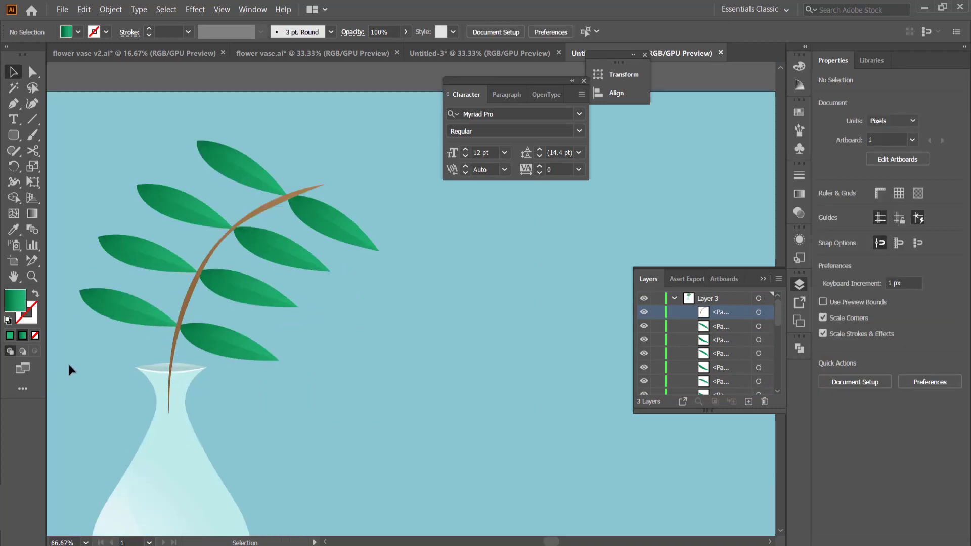
pyautogui.click(311, 208)
pyautogui.scroll(2, 281, 202)
pyautogui.moveTo(315, 202)
pyautogui.mouseDown()
pyautogui.moveTo(392, 267)
pyautogui.moveTo(326, 214)
pyautogui.mouseUp()
pyautogui.hotkey('ctrl', 'z')
pyautogui.click(299, 107)
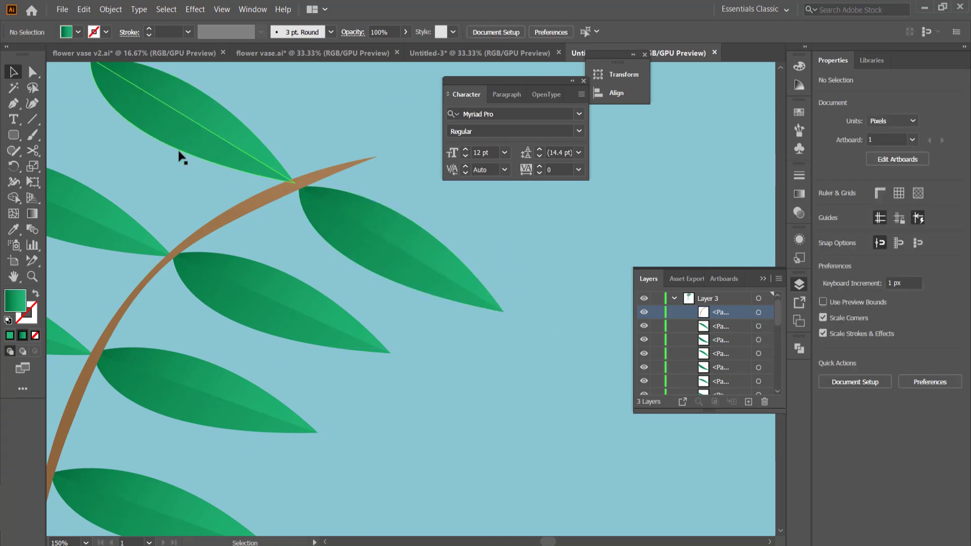
# Nudge the topmost left leaf and the right leaf of the pair below it so their bases meet the stem.
pyautogui.moveTo(225, 122); pyautogui.dragTo(228, 124)
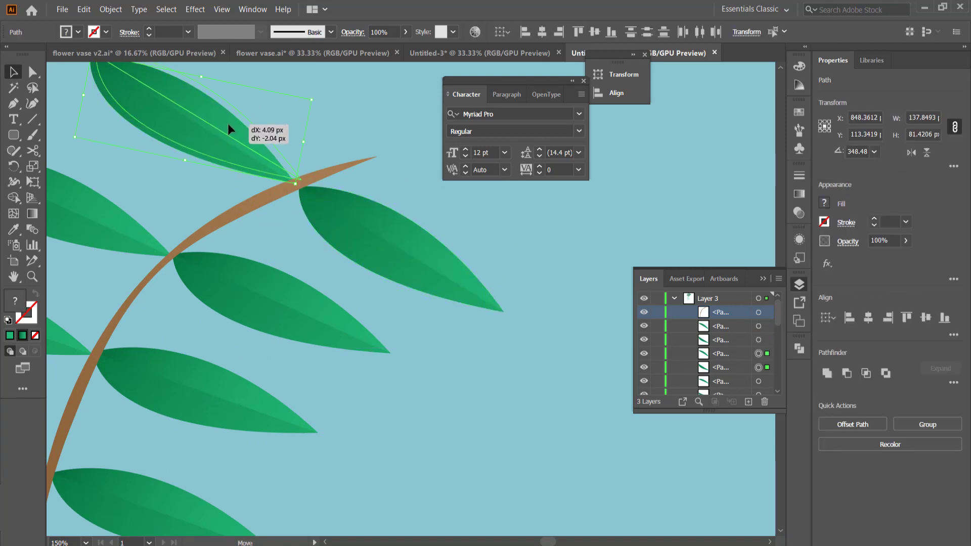
pyautogui.click(354, 121)
pyautogui.moveTo(213, 288); pyautogui.dragTo(215, 289)
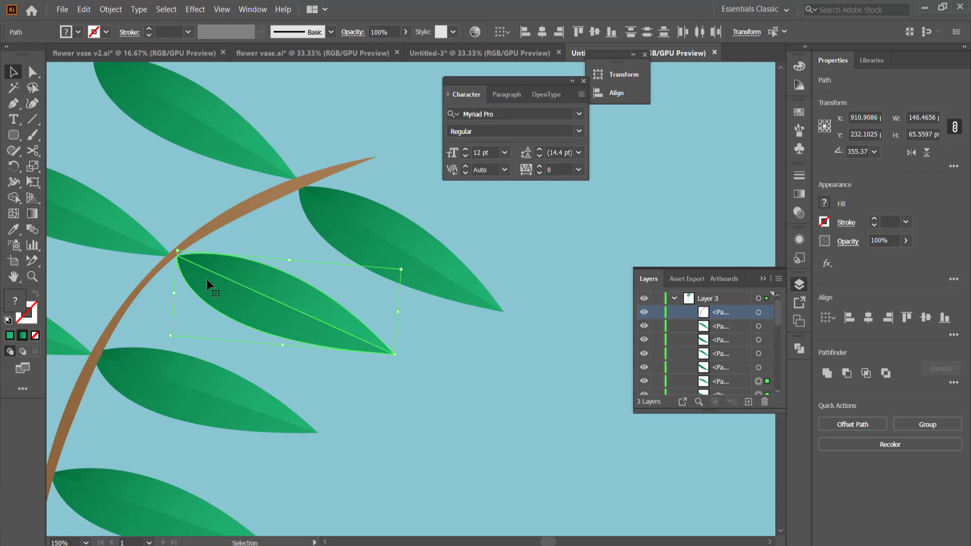
pyautogui.moveTo(208, 284); pyautogui.dragTo(207, 281)
pyautogui.press('Left')
pyautogui.click(163, 196)
pyautogui.scroll(2, 147, 201)
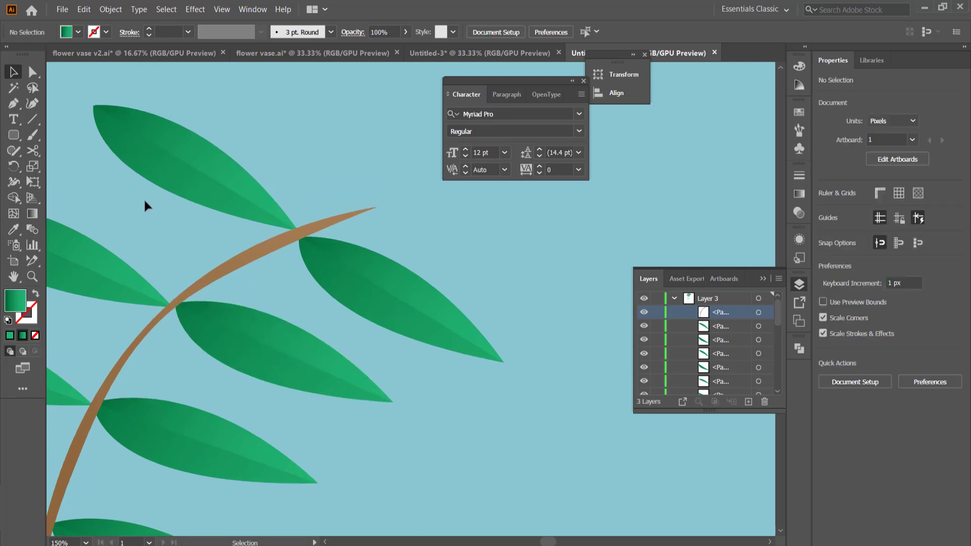
# Select the stem together with the vase's white rim highlight and apply the Pathfinder Trim operation to them.
pyautogui.scroll(-2, 146, 201)
pyautogui.press('space')
pyautogui.moveTo(295, 304); pyautogui.dragTo(498, 257)
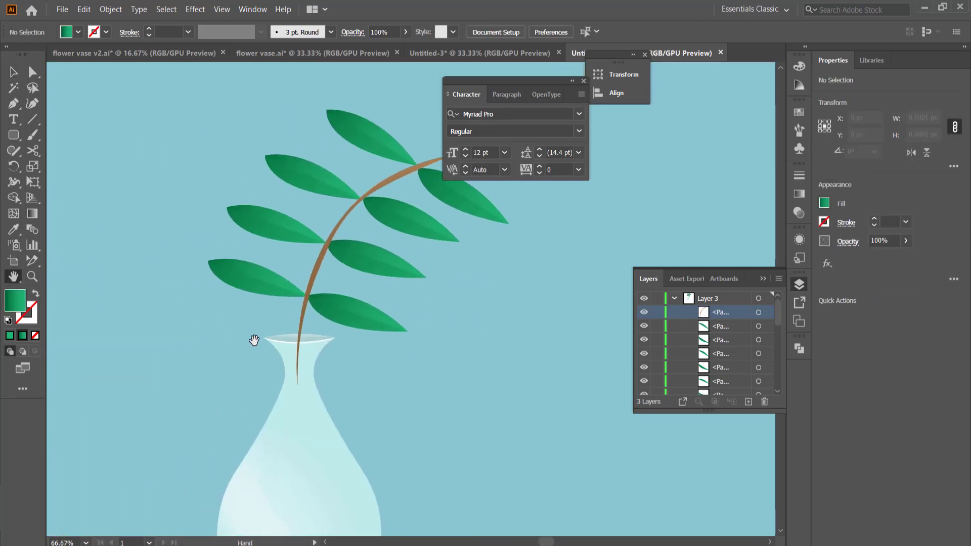
pyautogui.scroll(3, 253, 340)
pyautogui.press('v')
pyautogui.click(396, 349)
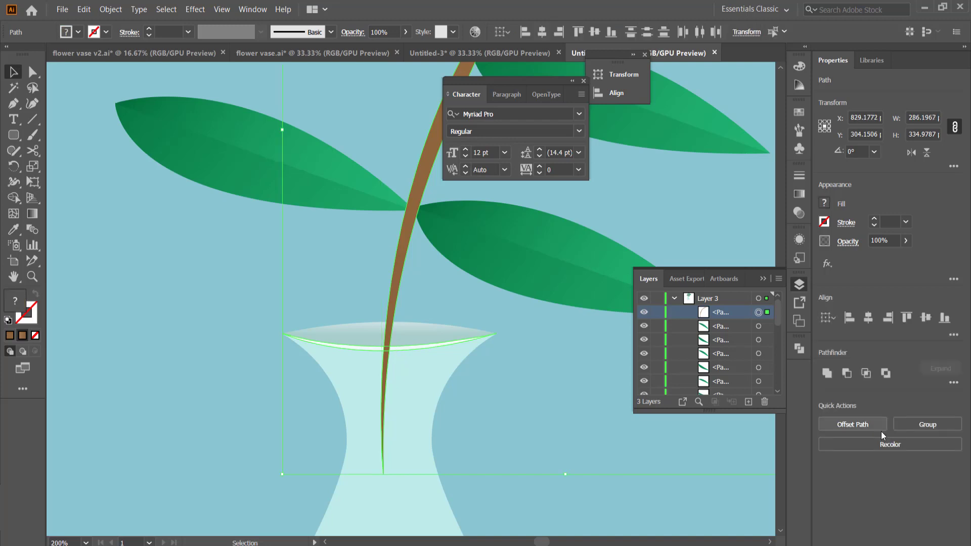
pyautogui.click(953, 383)
pyautogui.click(851, 455)
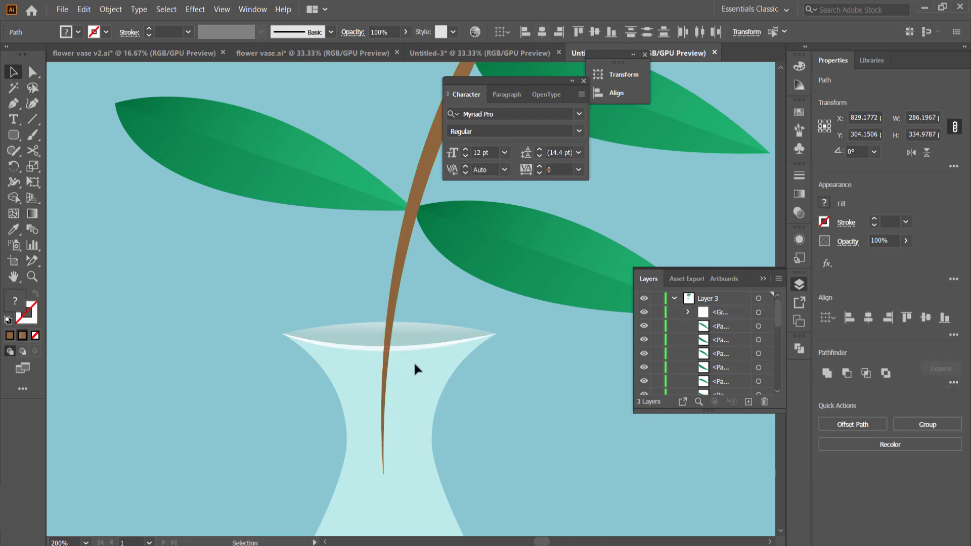
# Isolate the trimmed group, delete the stem piece below the vase rim, and exit isolation mode.
pyautogui.click(401, 357)
pyautogui.doubleClick(398, 359)
pyautogui.click(390, 363)
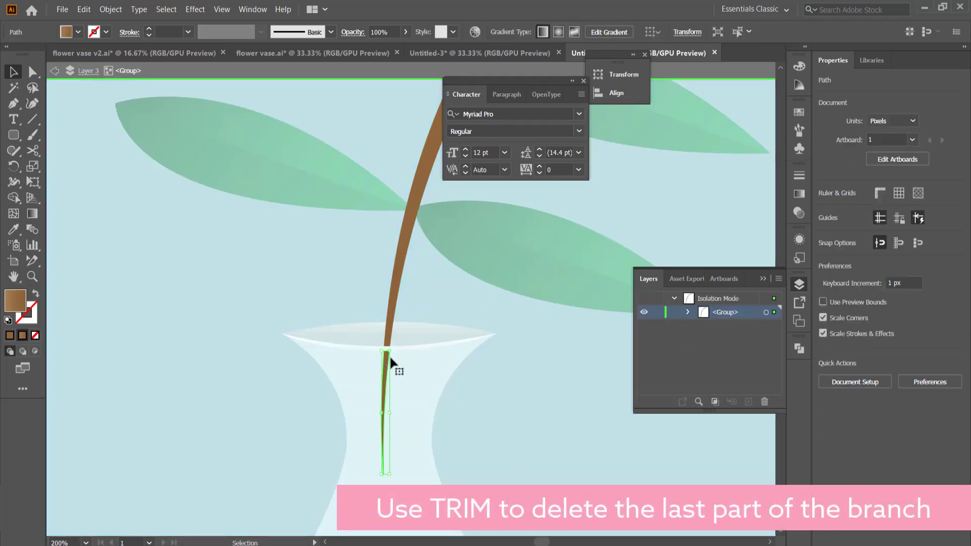
pyautogui.press('Delete')
pyautogui.press('Escape')
pyautogui.scroll(-4, 567, 348)
pyautogui.press('h')
pyautogui.moveTo(560, 328); pyautogui.dragTo(402, 348)
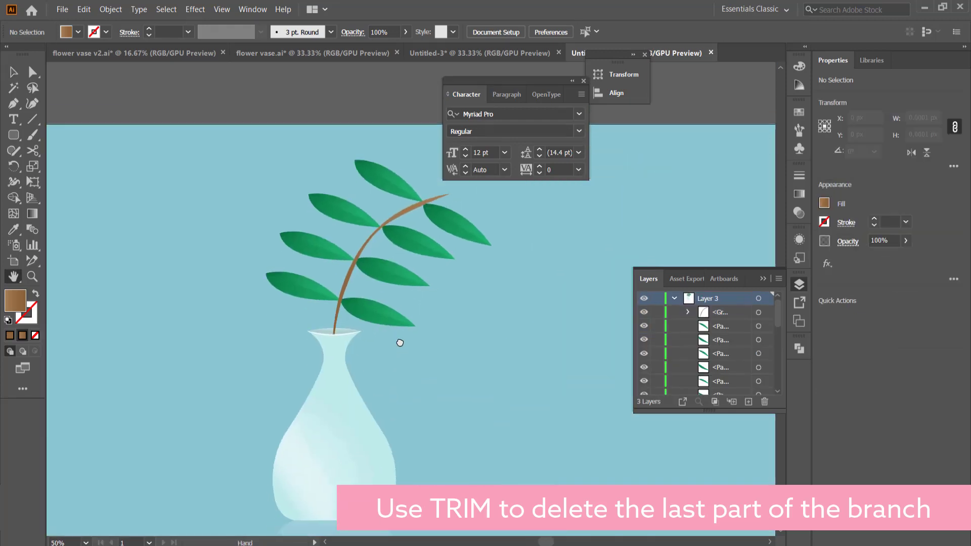
# Collapse the floating Character, Paragraph and OpenType panel group to its compact form.
pyautogui.click(572, 81)
pyautogui.click(491, 81)
pyautogui.click(572, 81)
pyautogui.scroll(-1, 548, 245)
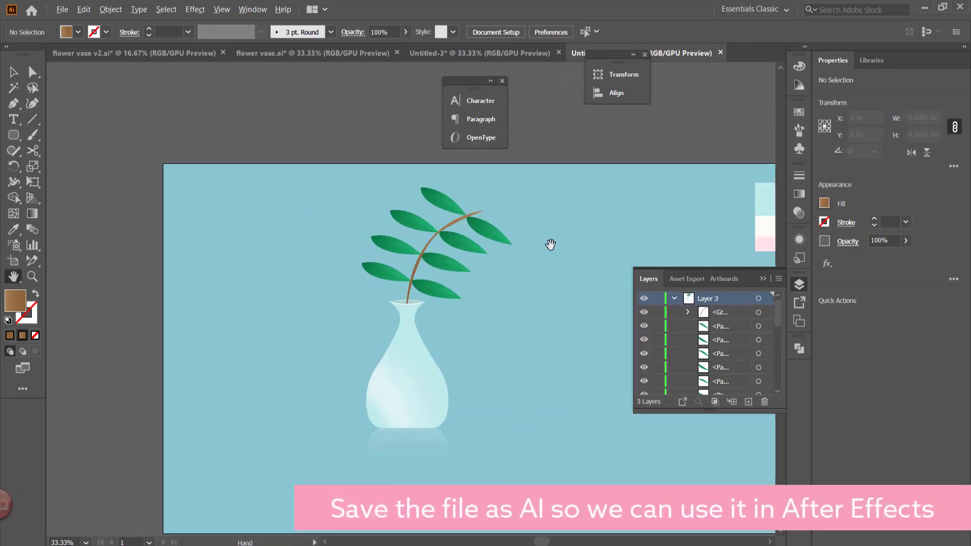
# Select the vase, its reflection and the plant, and move them together toward the artboard's left side.
pyautogui.moveTo(492, 328); pyautogui.dragTo(395, 289)
pyautogui.moveTo(199, 142); pyautogui.dragTo(448, 465)
pyautogui.scroll(-1, 323, 349)
pyautogui.moveTo(316, 334); pyautogui.dragTo(190, 339)
pyautogui.click(71, 158)
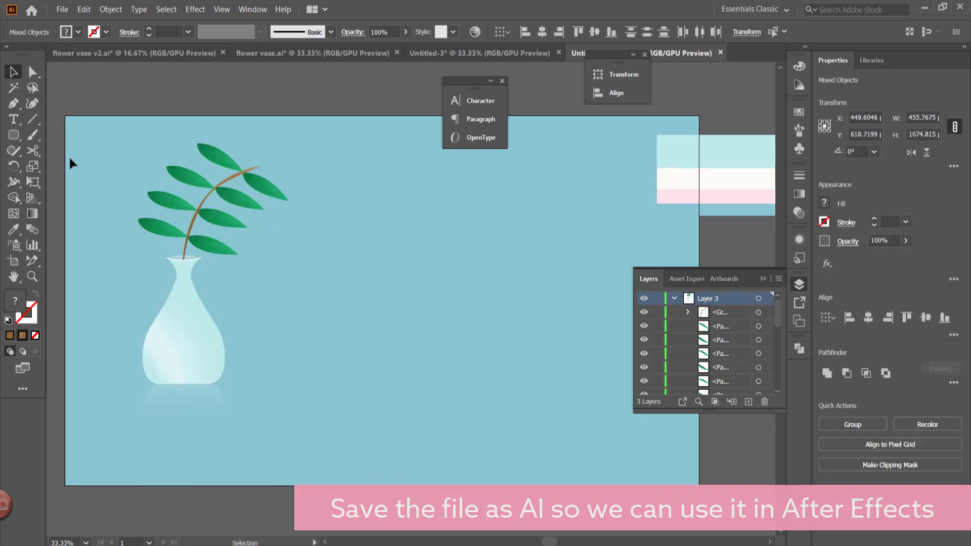